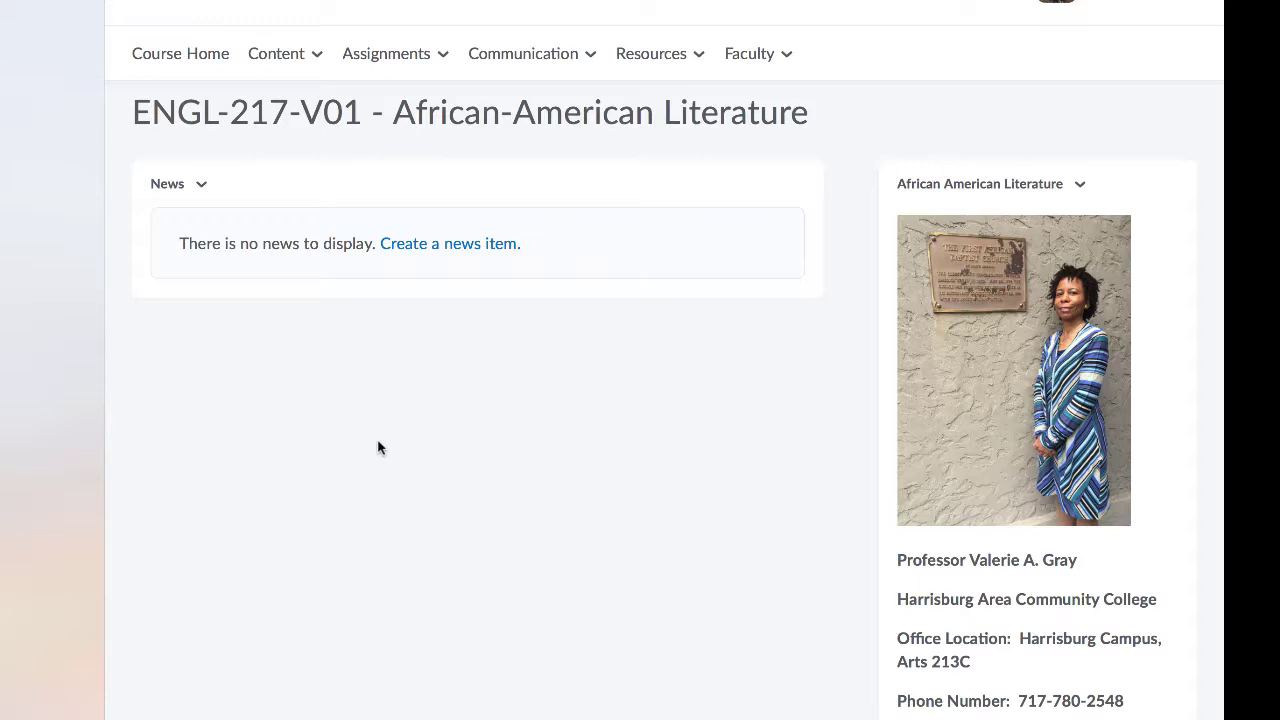
Step: Look over the course home page, including the instructor's contact details, the Content Browser and the Calendar
click(197, 63)
scroll(1182, 485, down, 5)
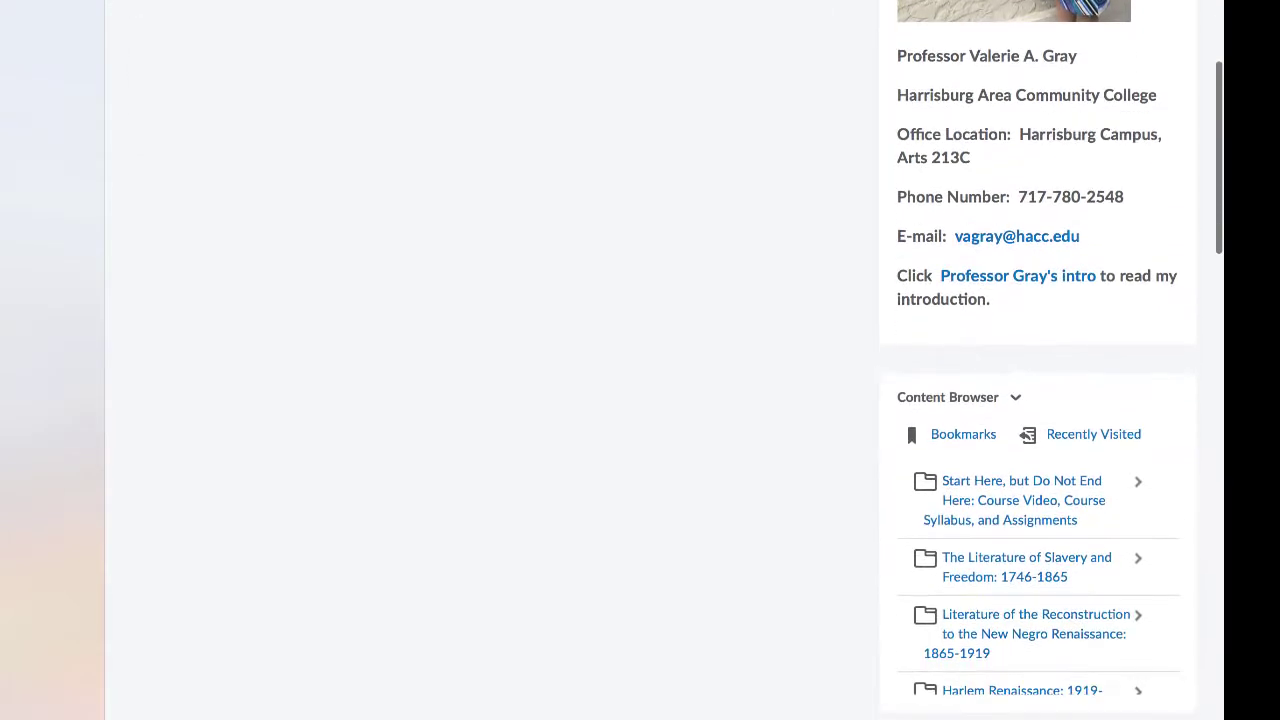
scroll(1080, 349, down, 3)
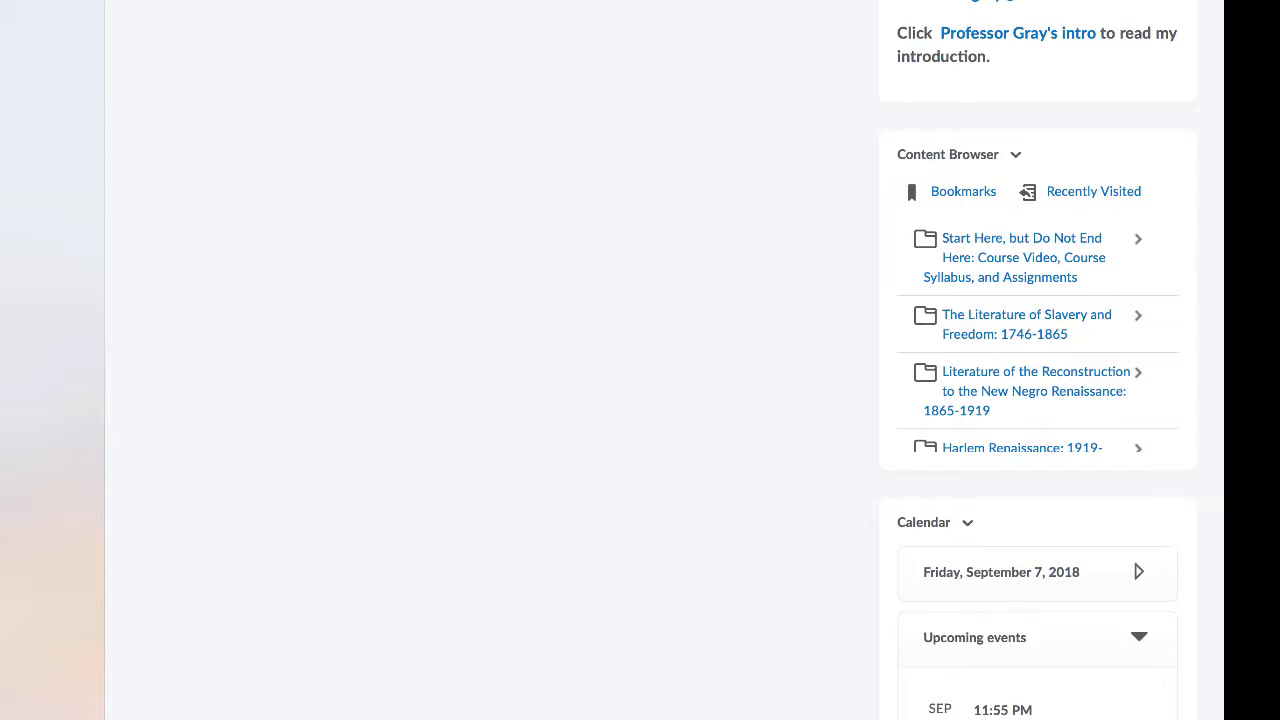
scroll(1210, 484, up, 5)
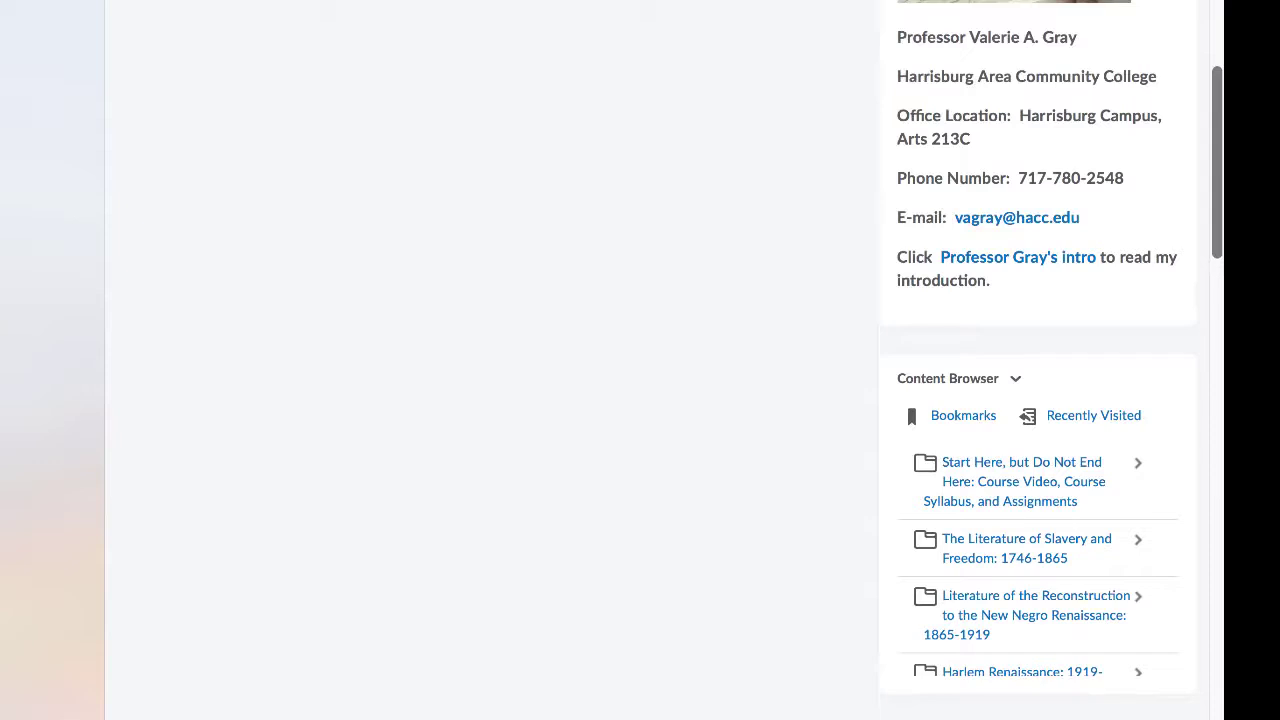
scroll(1040, 360, up, 5)
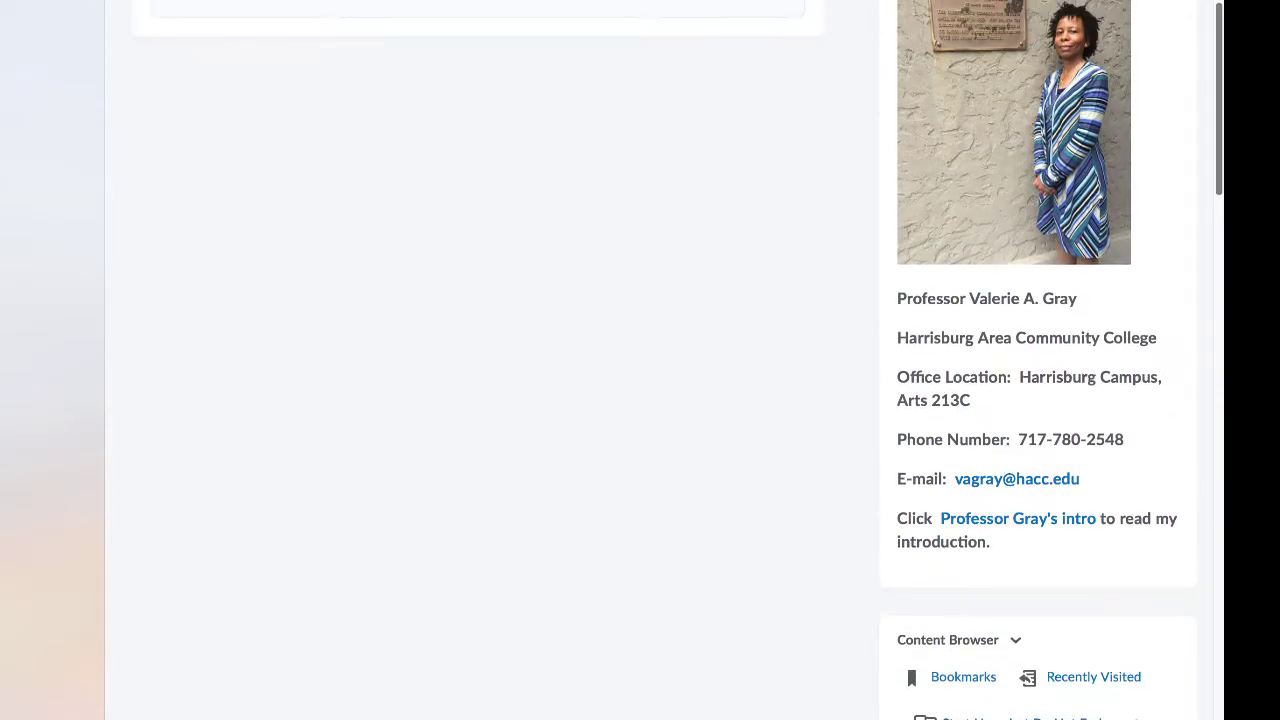
scroll(640, 360, up, 5)
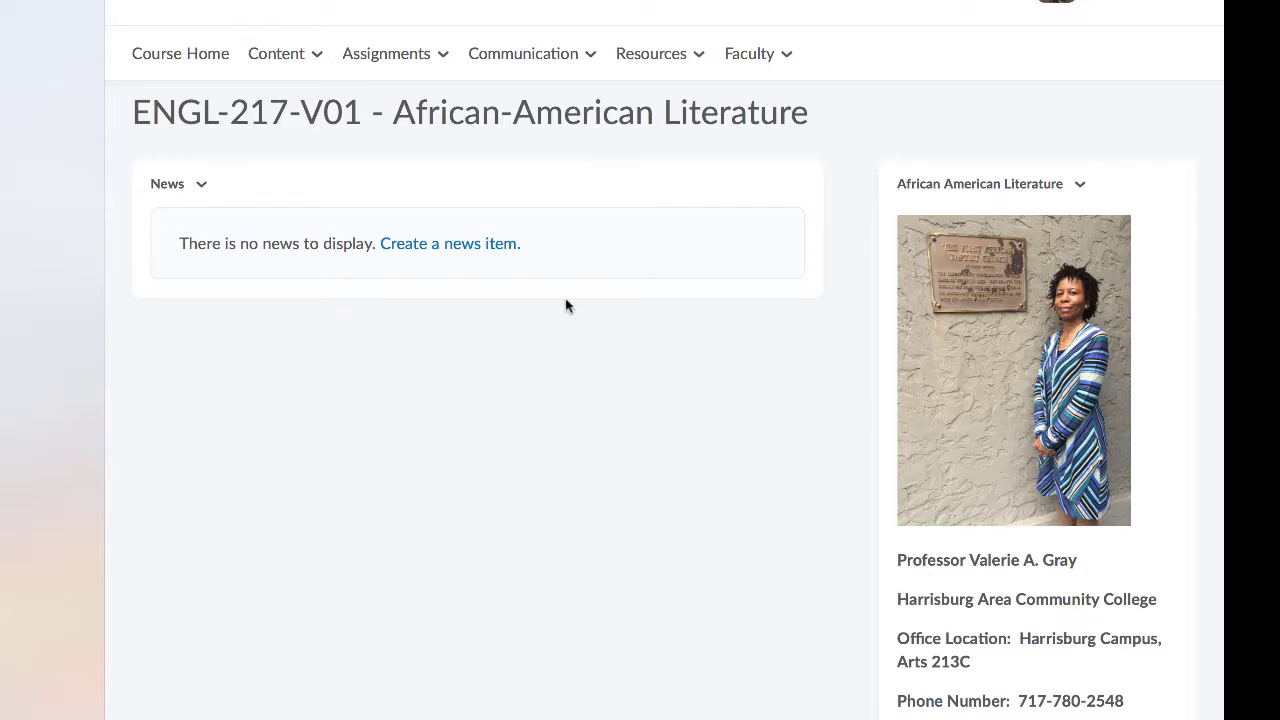
Step: Open the course content on the Course Documents module and leave its description unedited
click(277, 58)
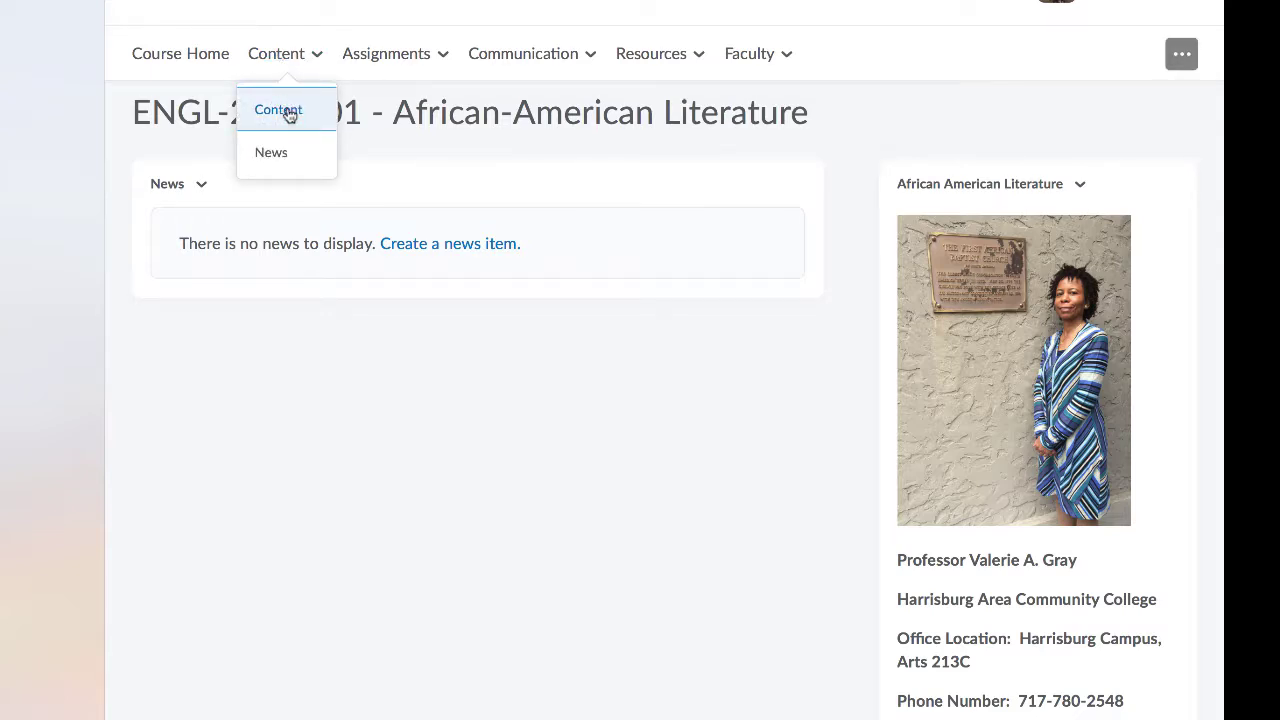
click(289, 113)
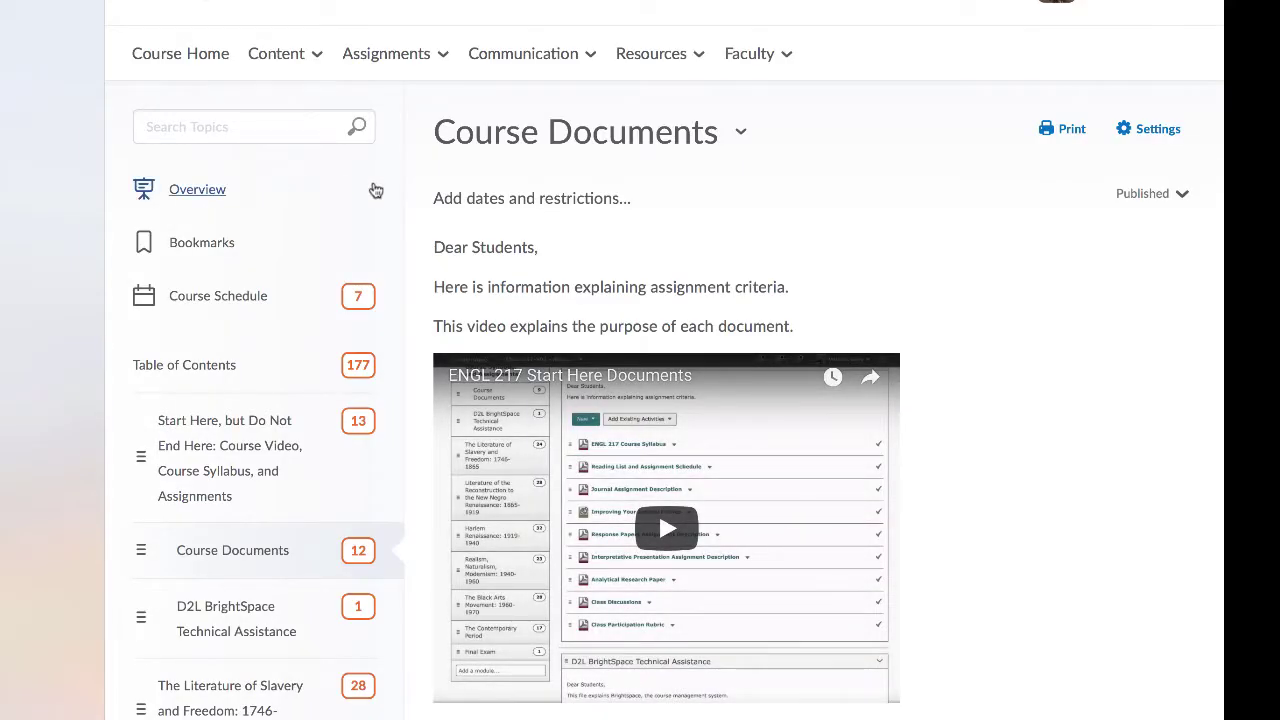
scroll(394, 185, down, 2)
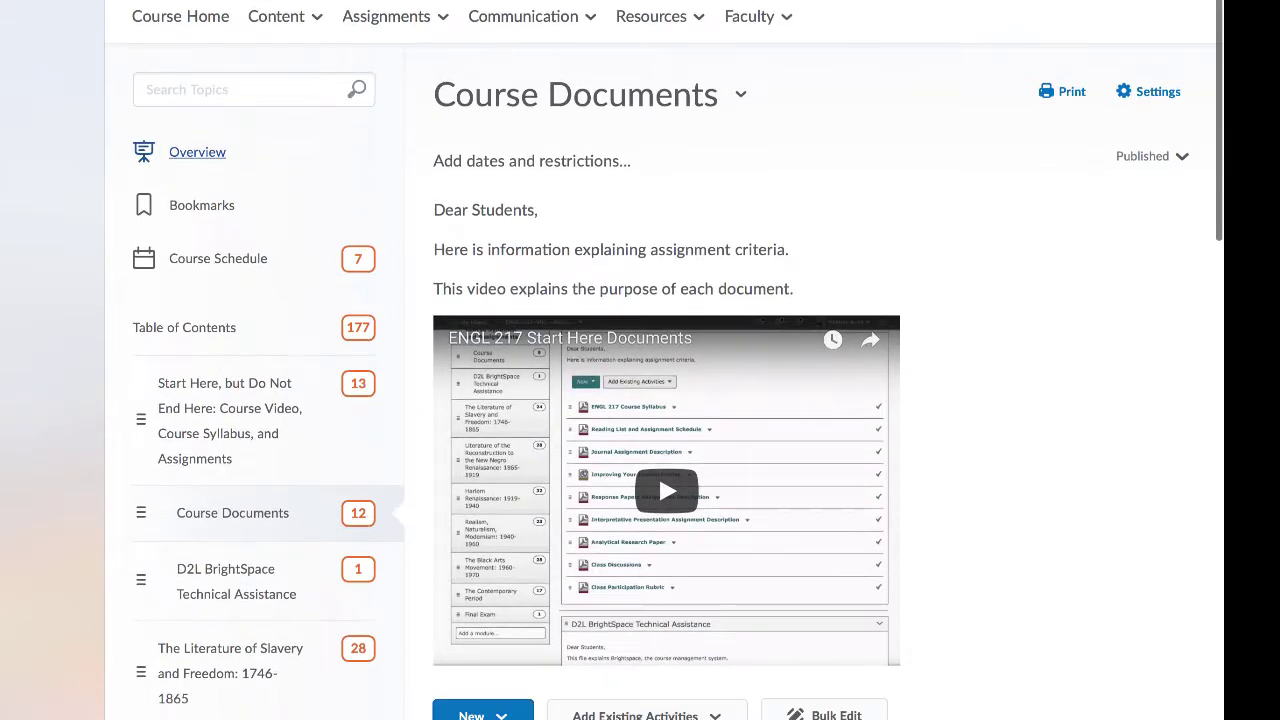
scroll(230, 200, down, 1)
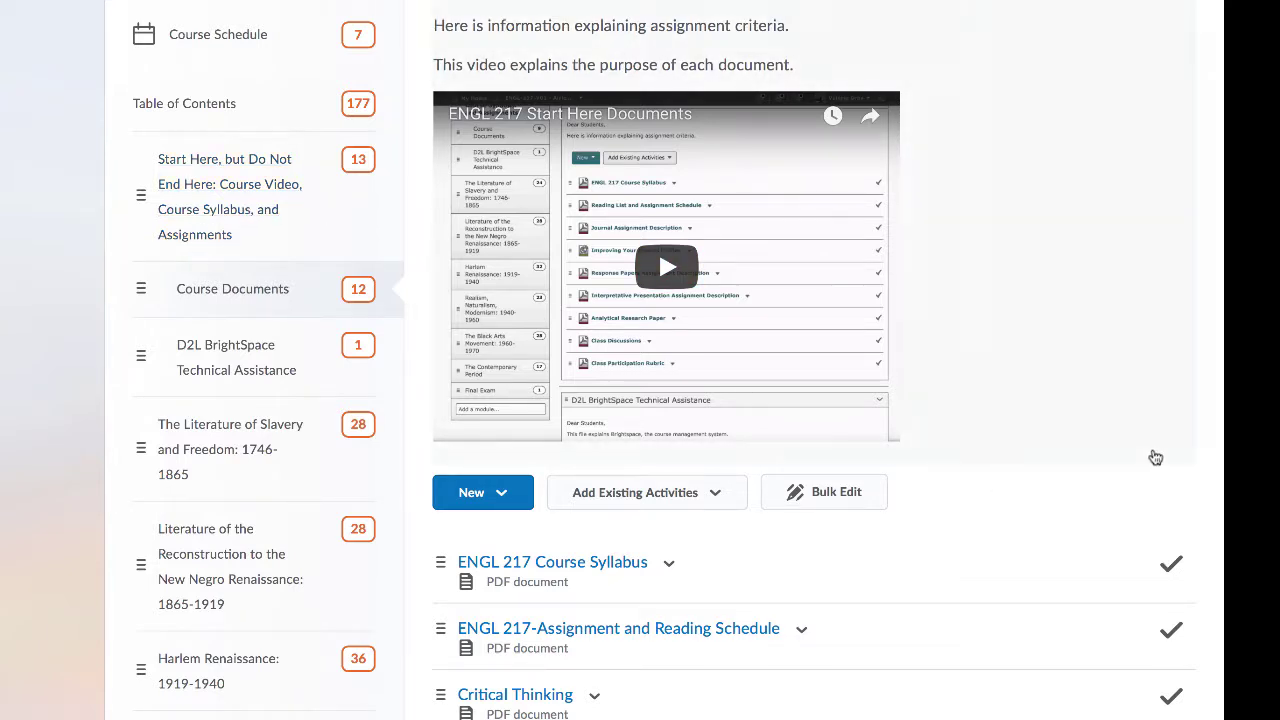
scroll(1155, 457, down, 3)
scroll(1155, 457, up, 1)
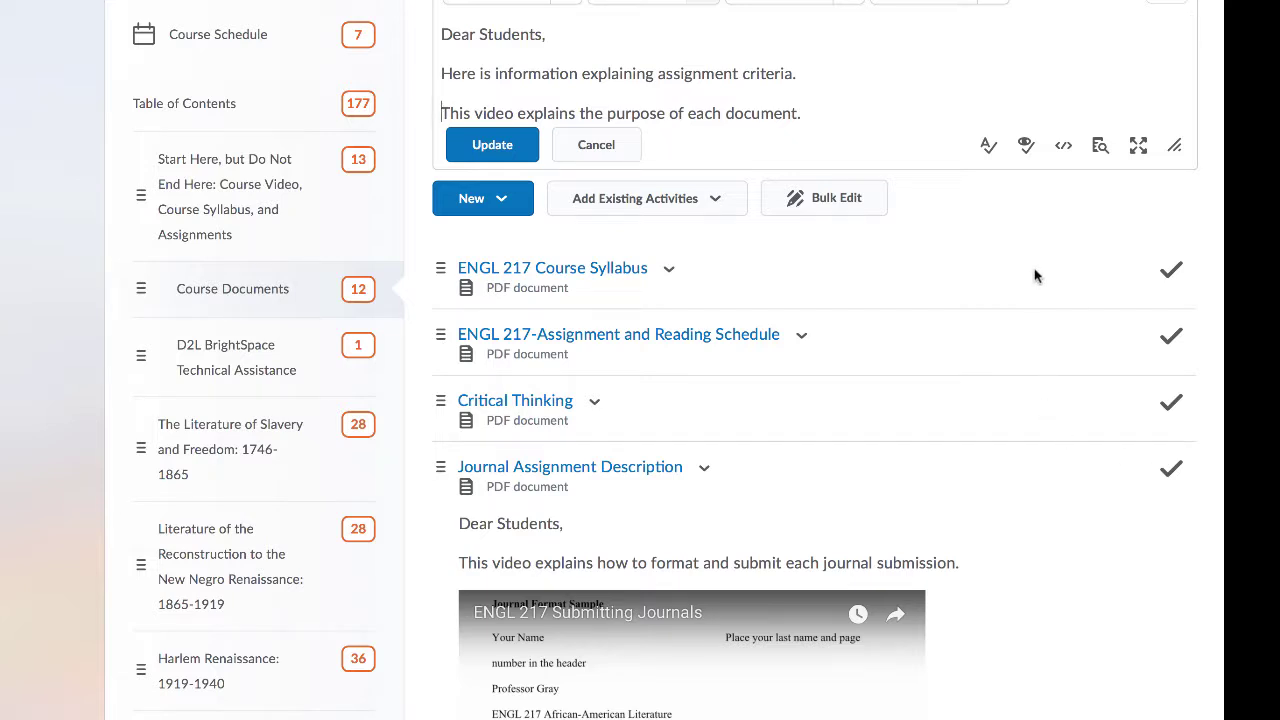
click(612, 142)
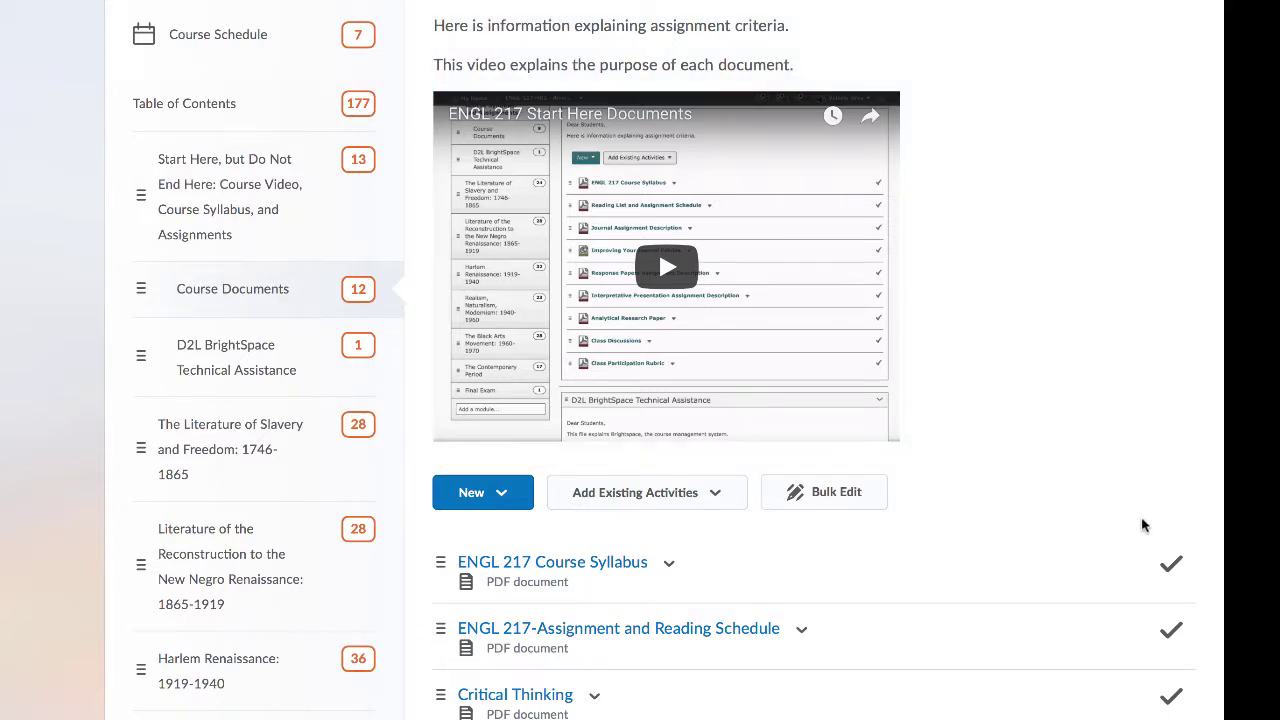
Step: Review the documents listed in the Course Documents module, from the ENGL 217 Course Syllabus to the OWL Purdue Online Writing Lab link
scroll(1144, 525, down, 5)
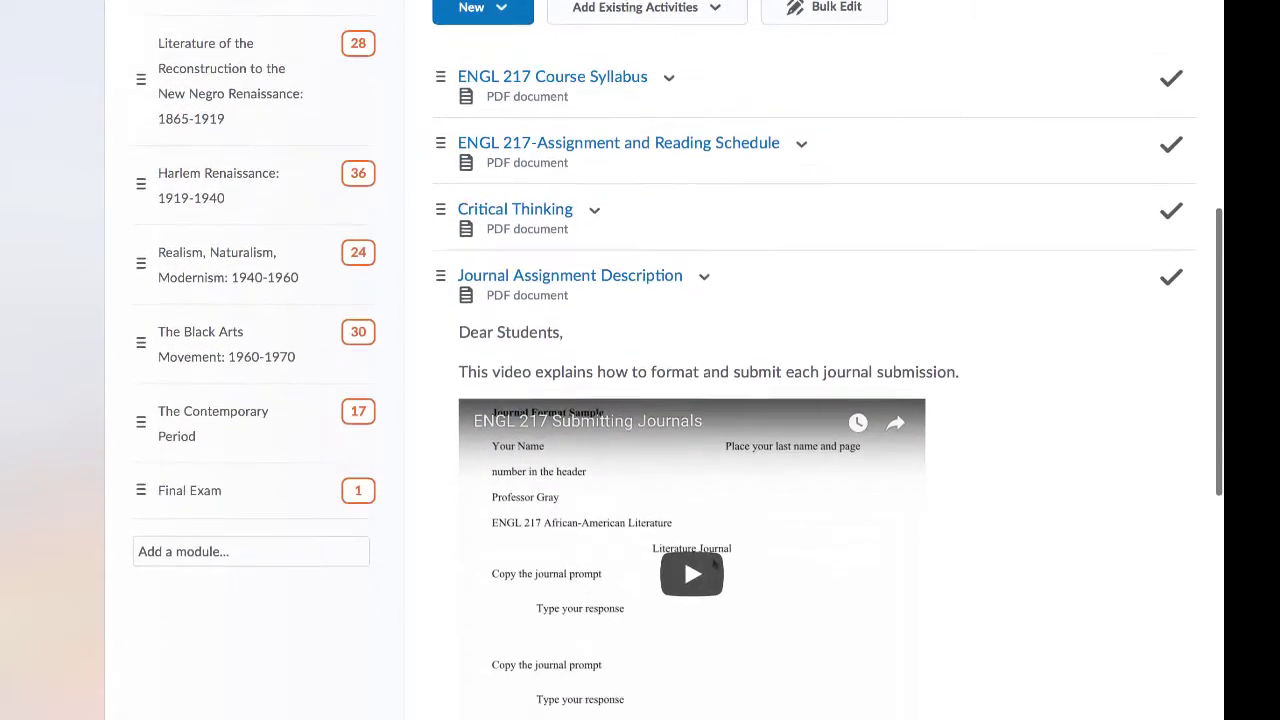
scroll(678, 353, down, 1)
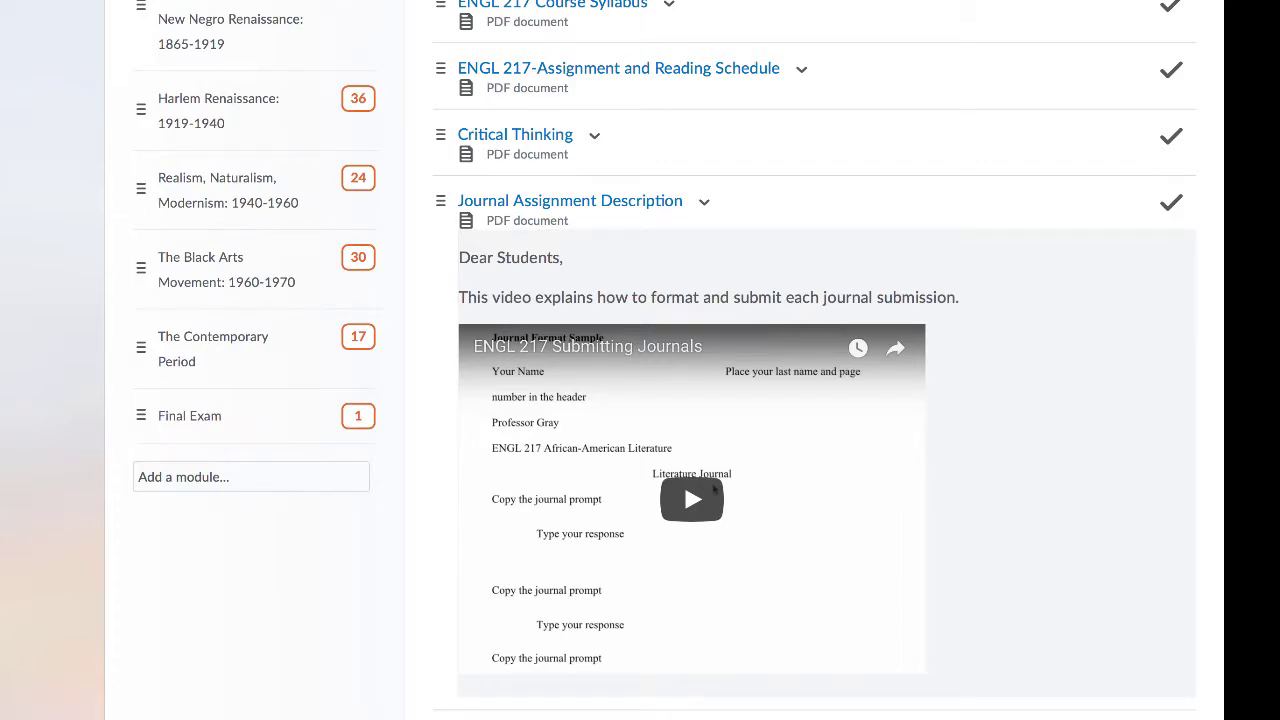
scroll(678, 360, down, 3)
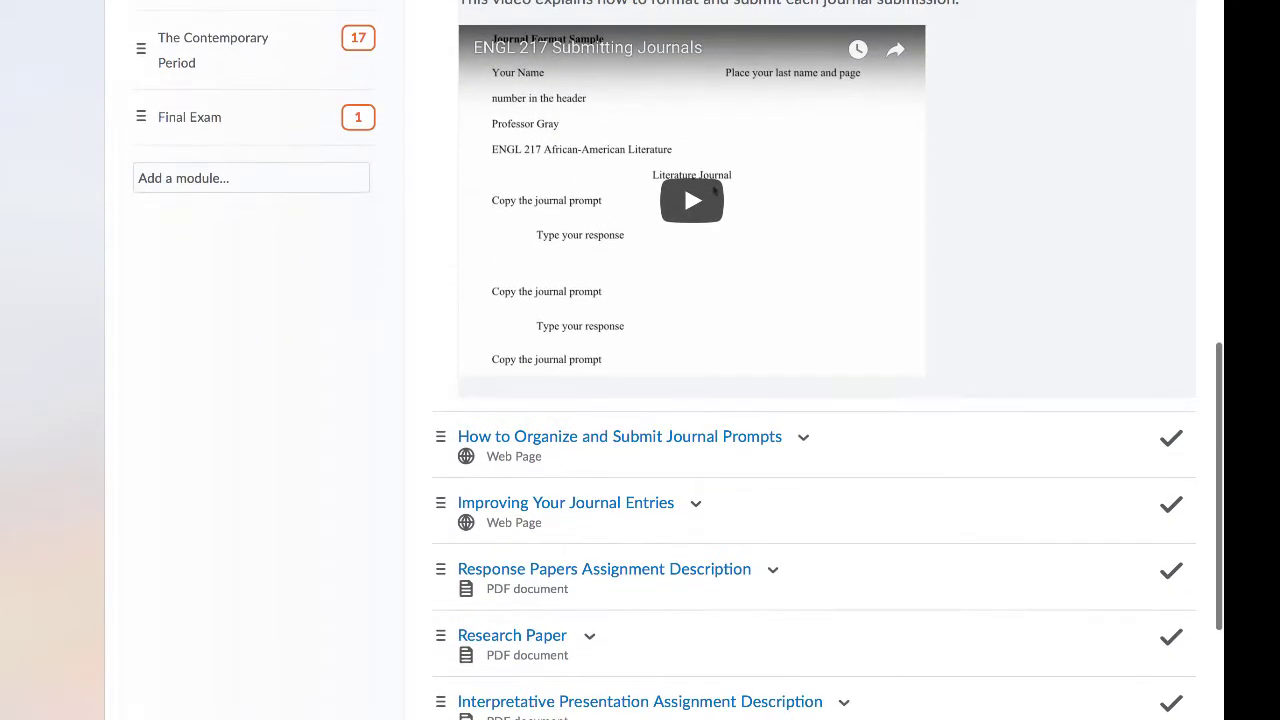
scroll(678, 360, down, 3)
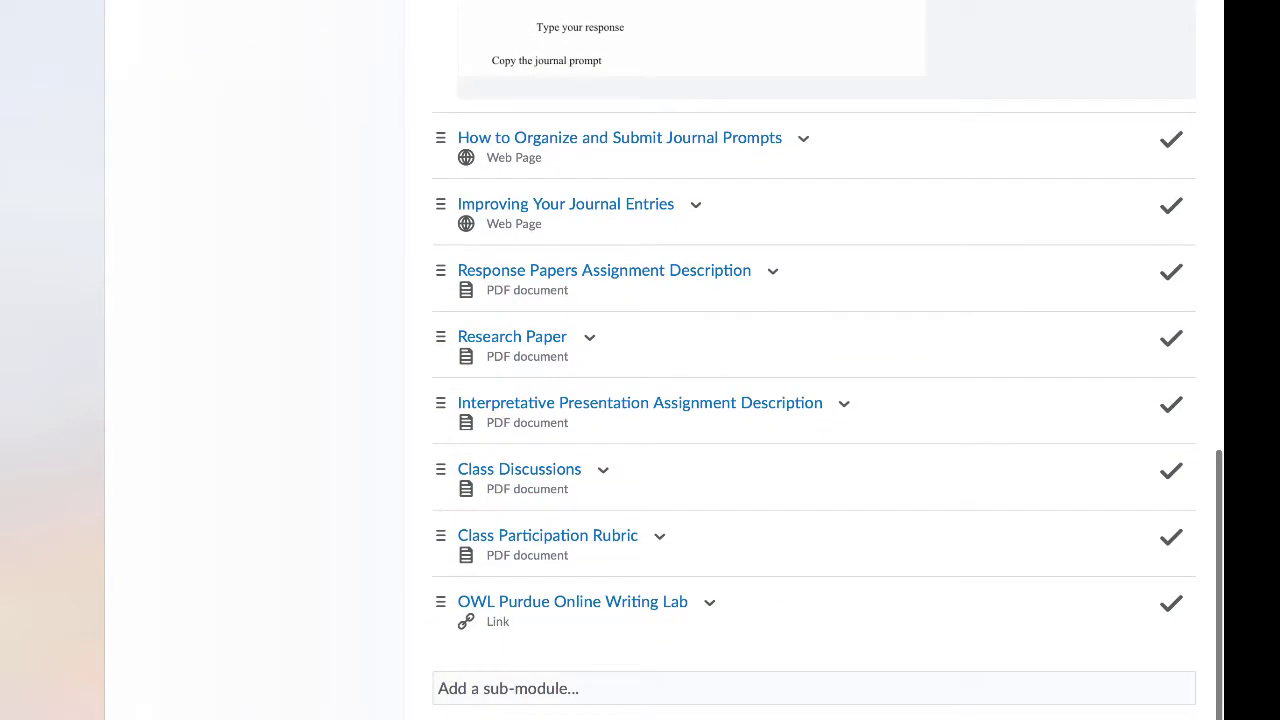
scroll(678, 360, up, 5)
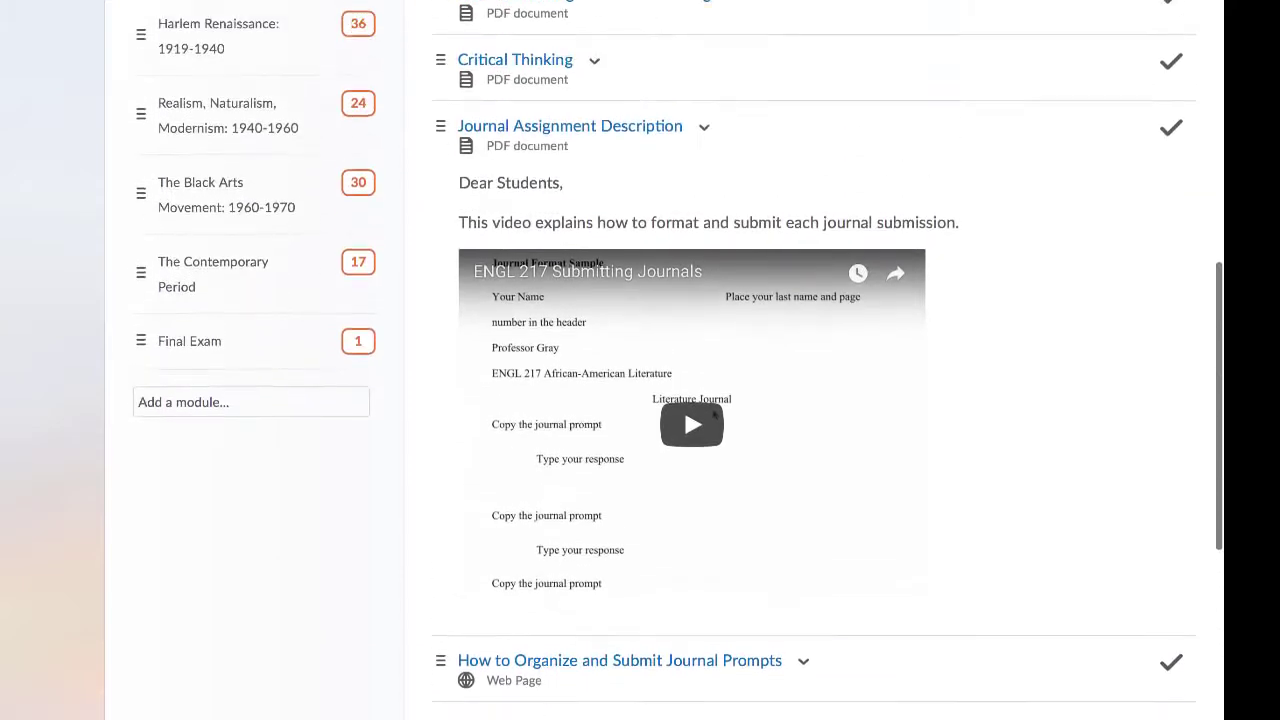
scroll(678, 360, up, 6)
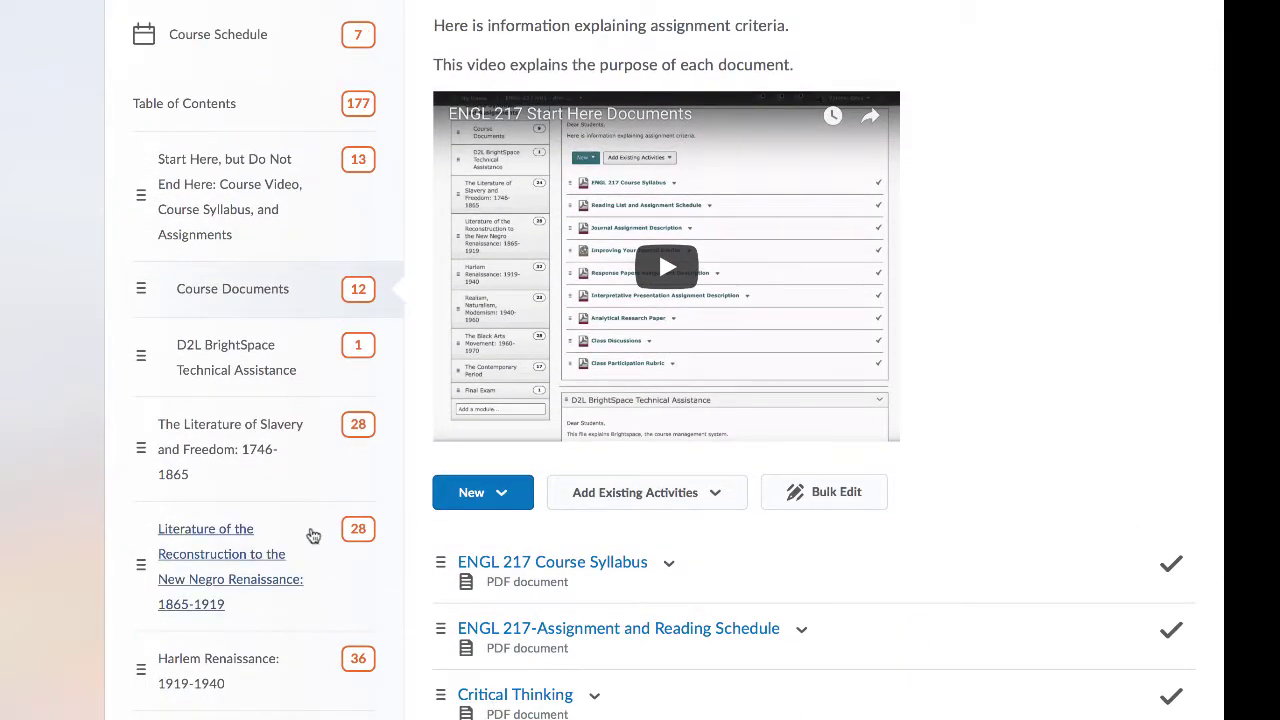
Step: Open the module "The Literature of Slavery and Freedom: 1746-1865" and look over its weeks and the remaining course modules
click(242, 451)
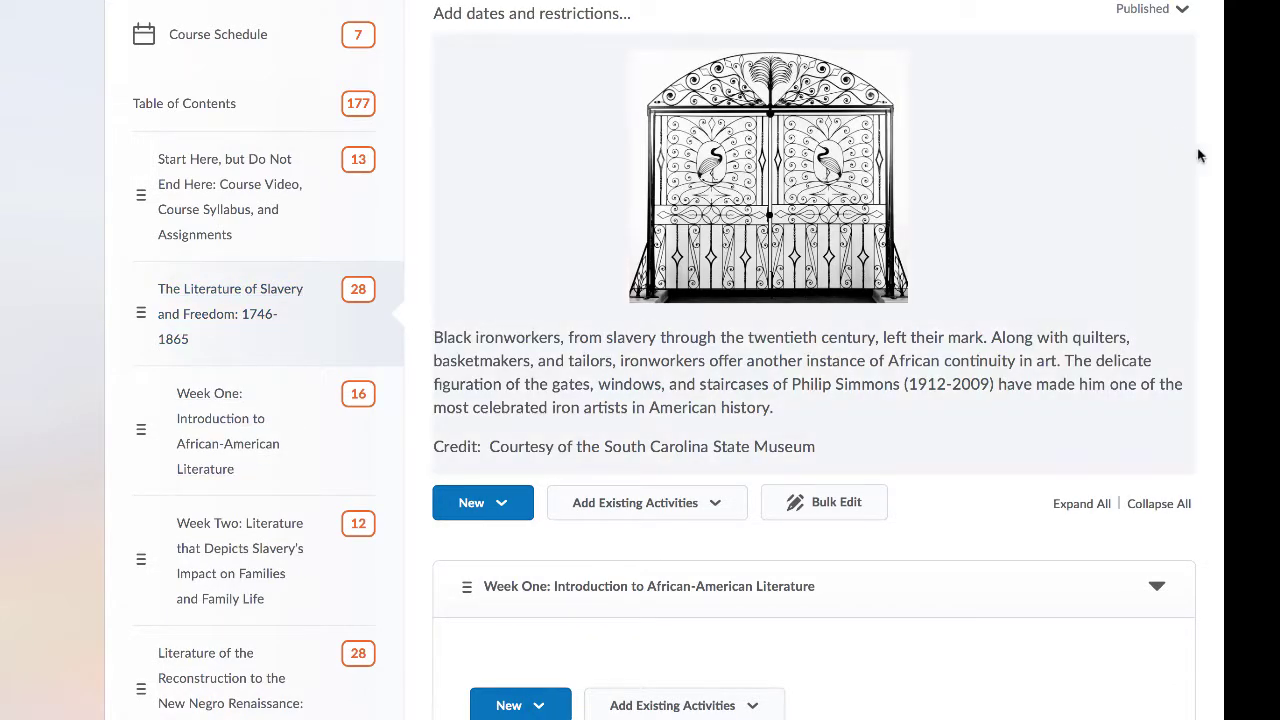
scroll(1215, 168, down, 3)
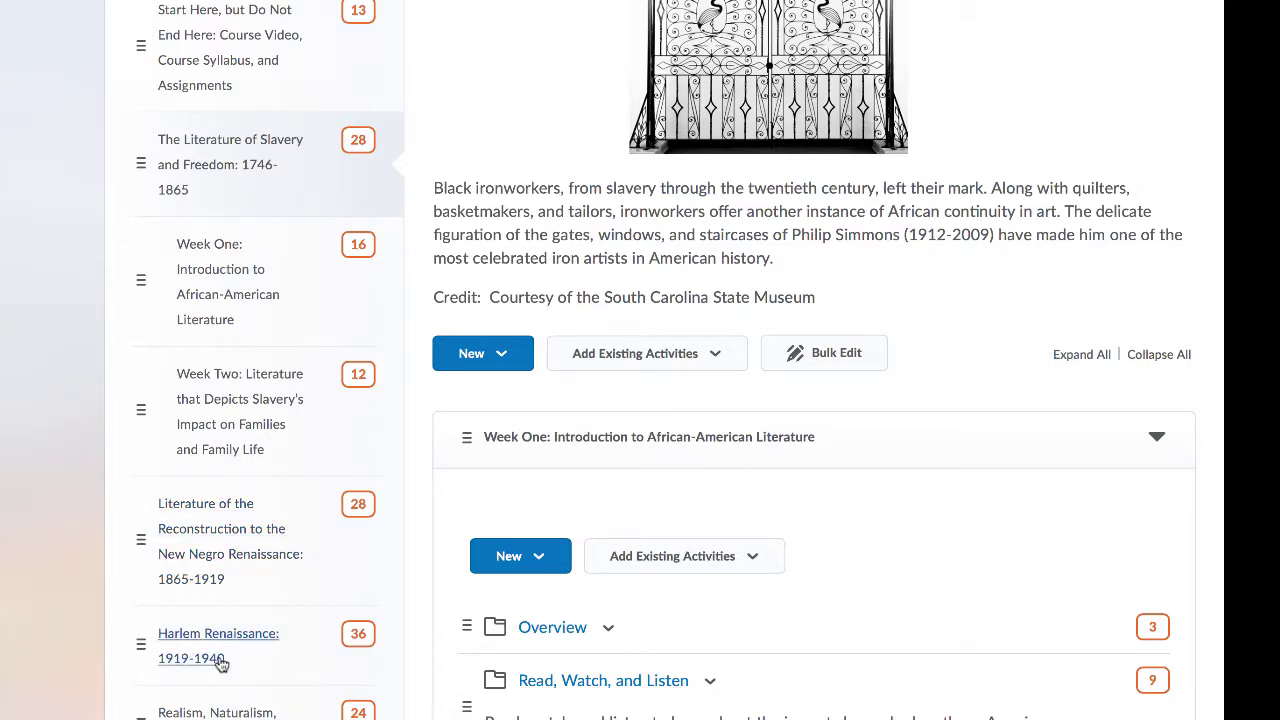
scroll(89, 630, down, 5)
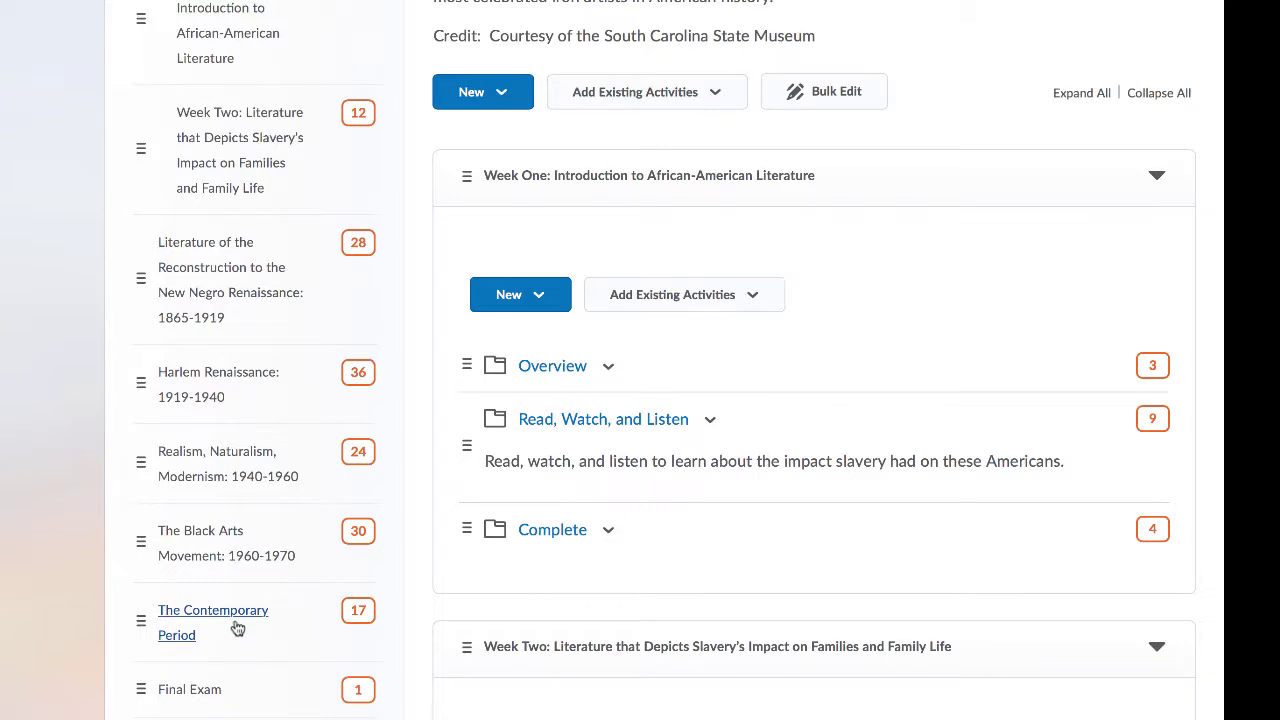
scroll(680, 360, up, 3)
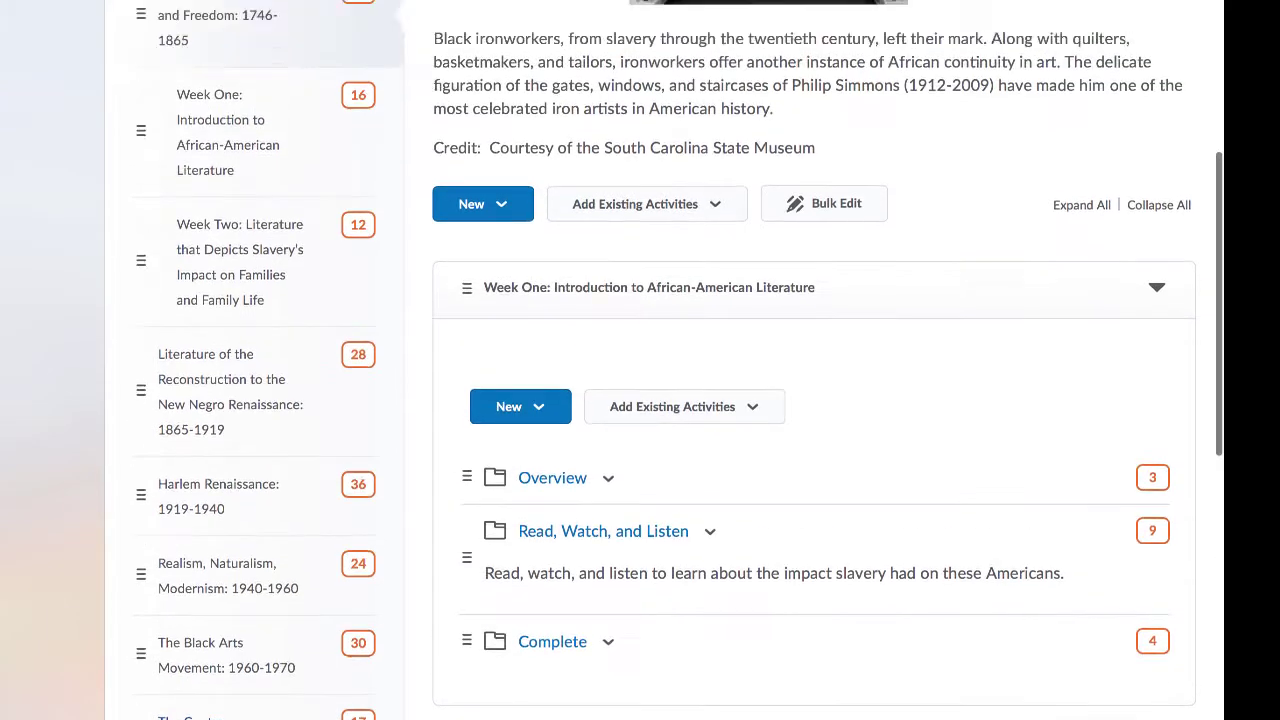
scroll(240, 630, up, 2)
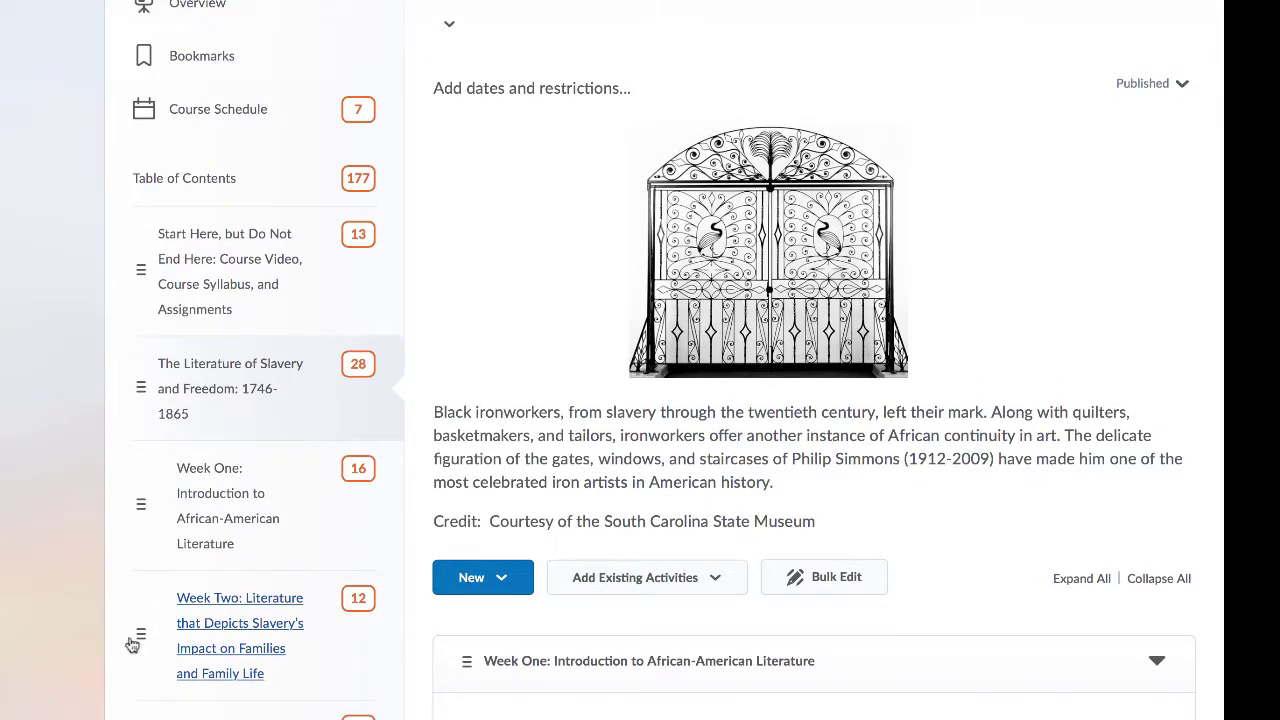
Step: Open the Week One To-Do List from the Overview of "Week One: Introduction to African-American Literature" and review its tasks
click(228, 500)
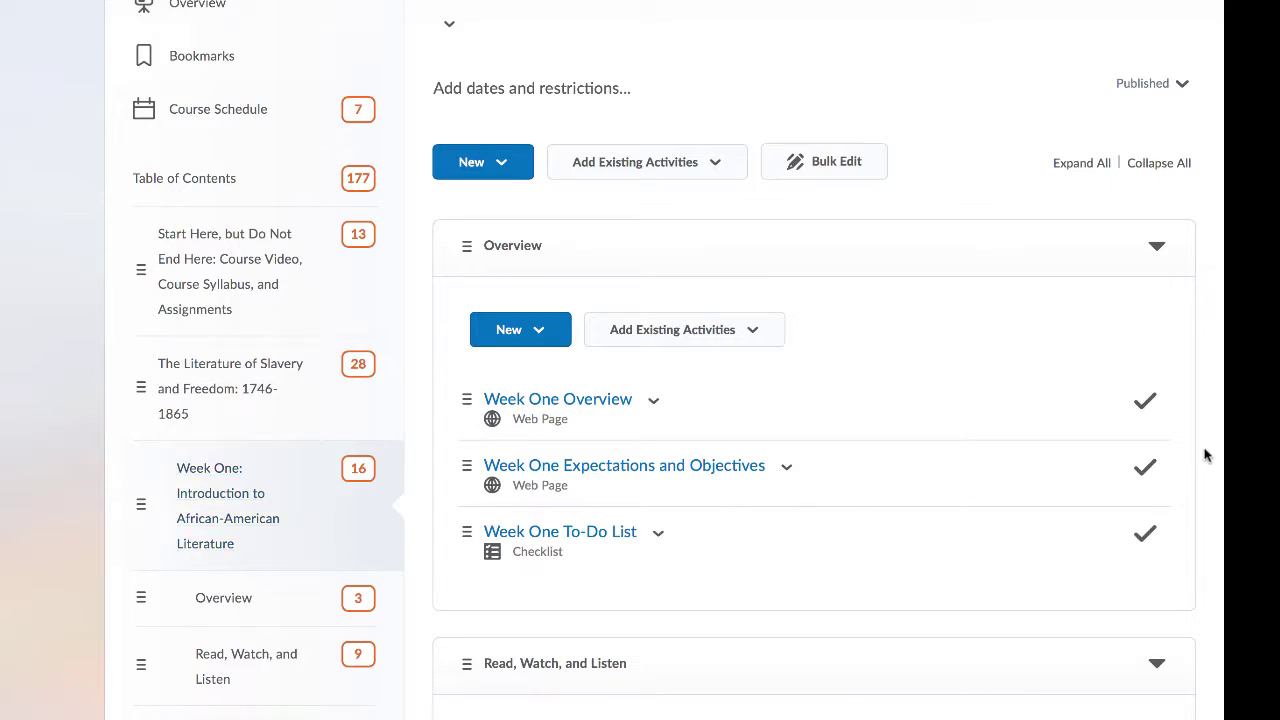
scroll(1204, 455, down, 5)
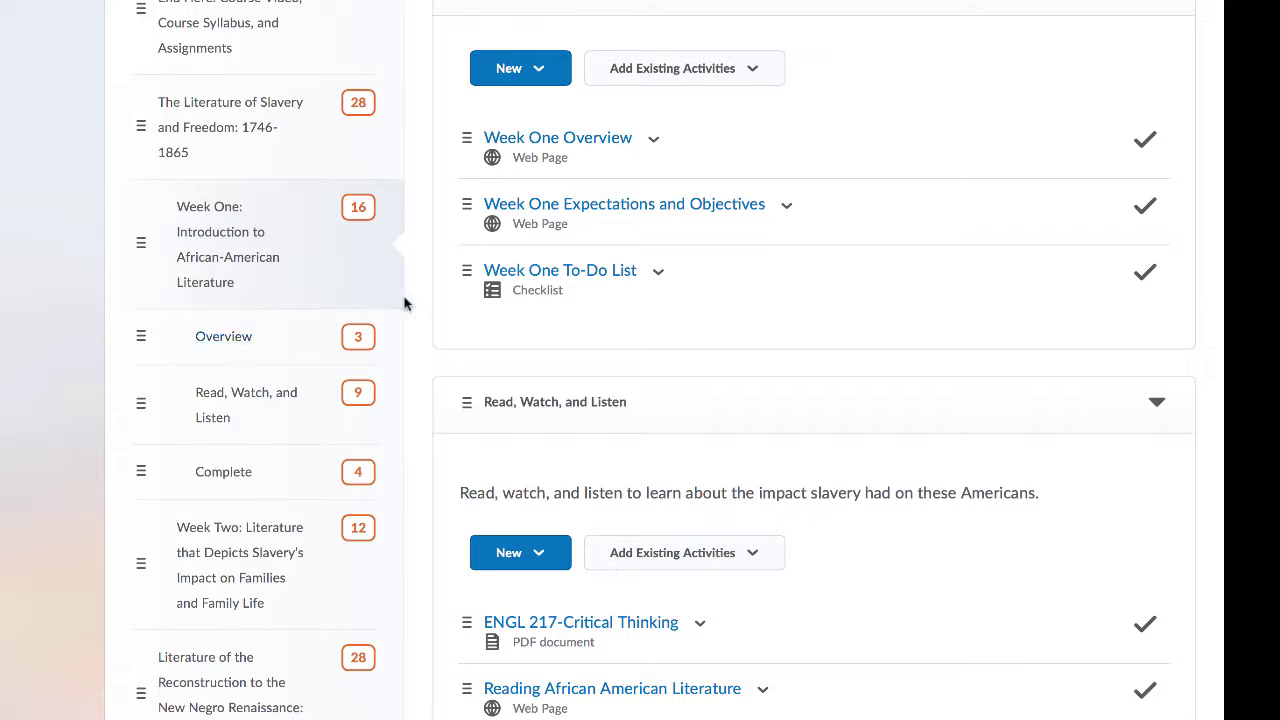
click(205, 345)
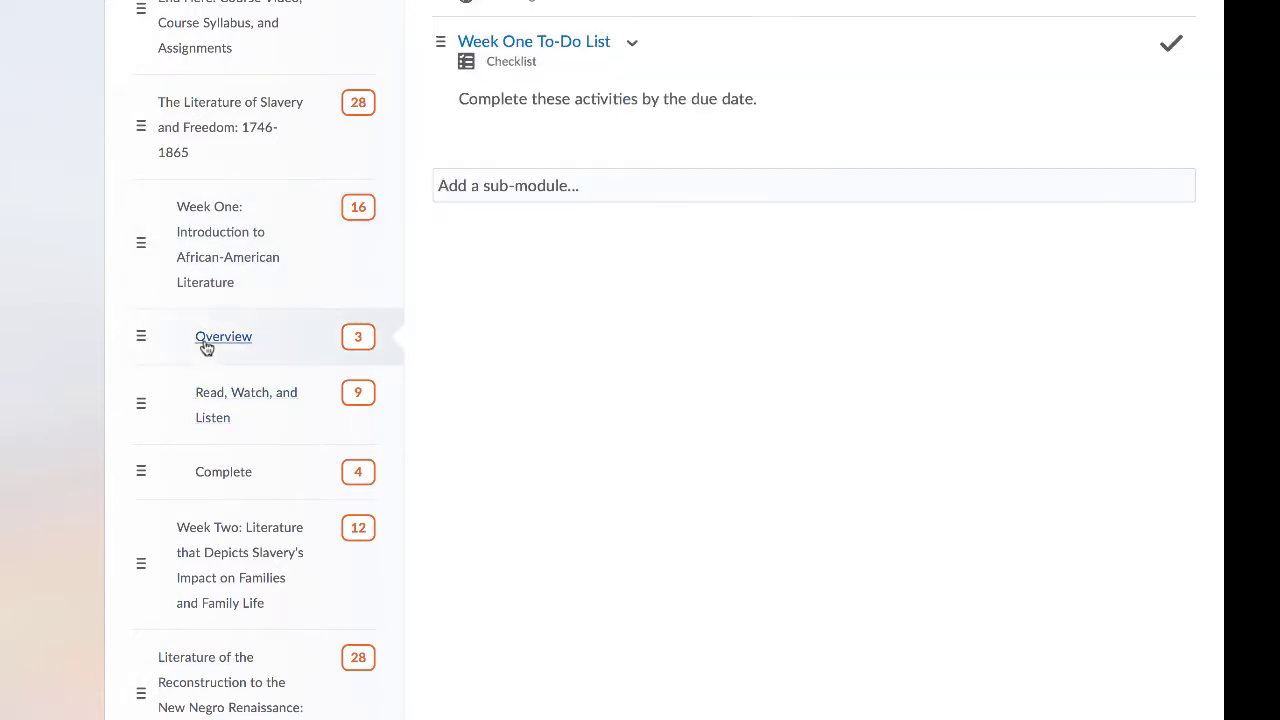
click(555, 46)
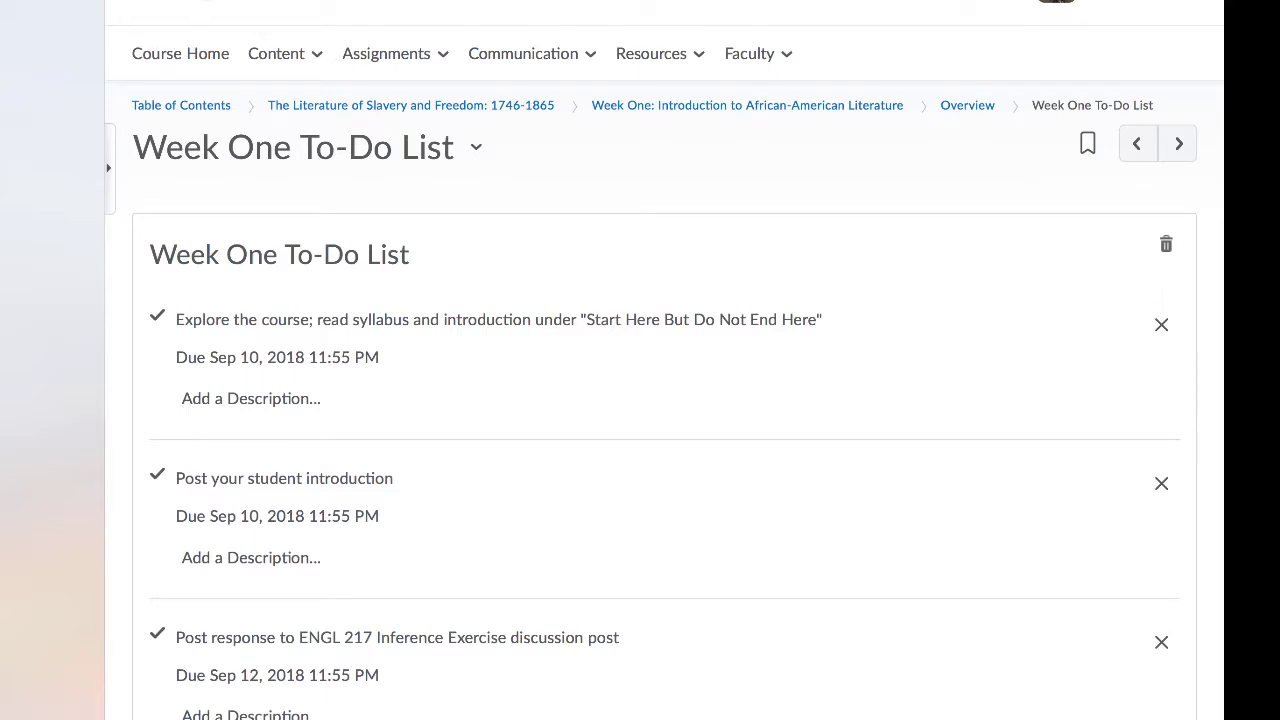
scroll(1216, 392, down, 2)
scroll(664, 392, up, 2)
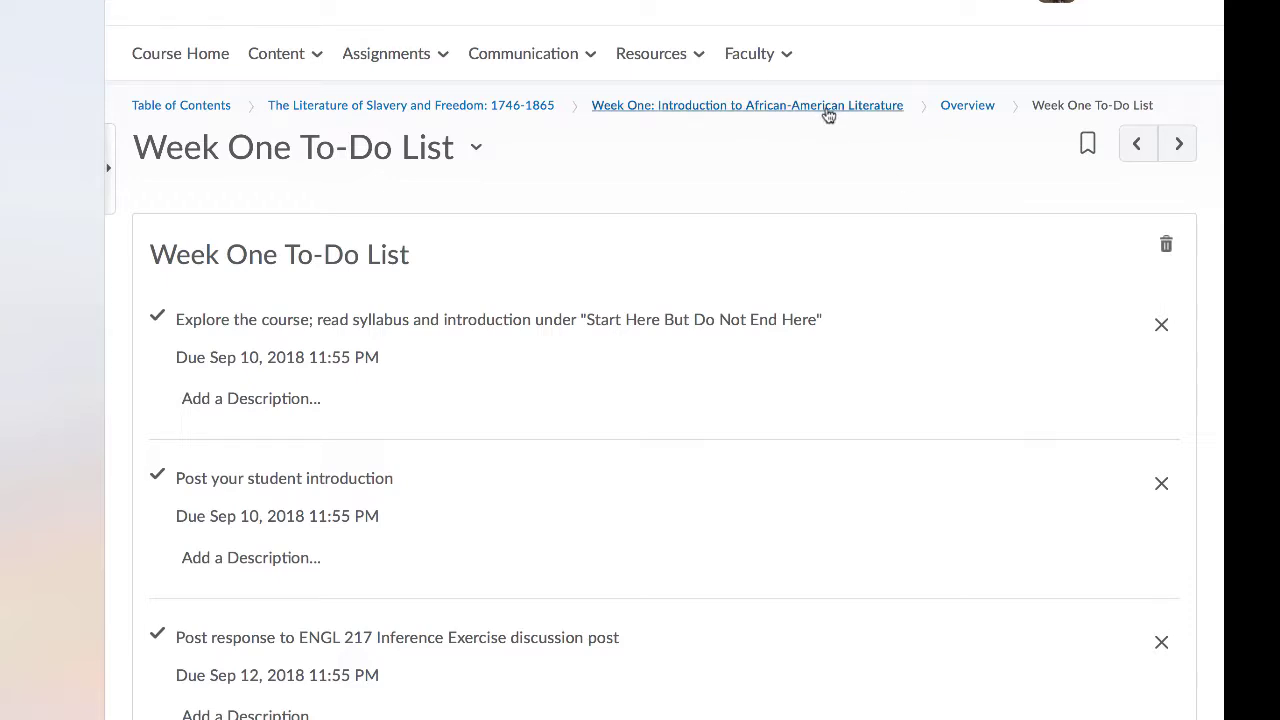
Step: Return to the Week One module and view its "Read, Watch, and Listen" and "Complete" sections
click(828, 110)
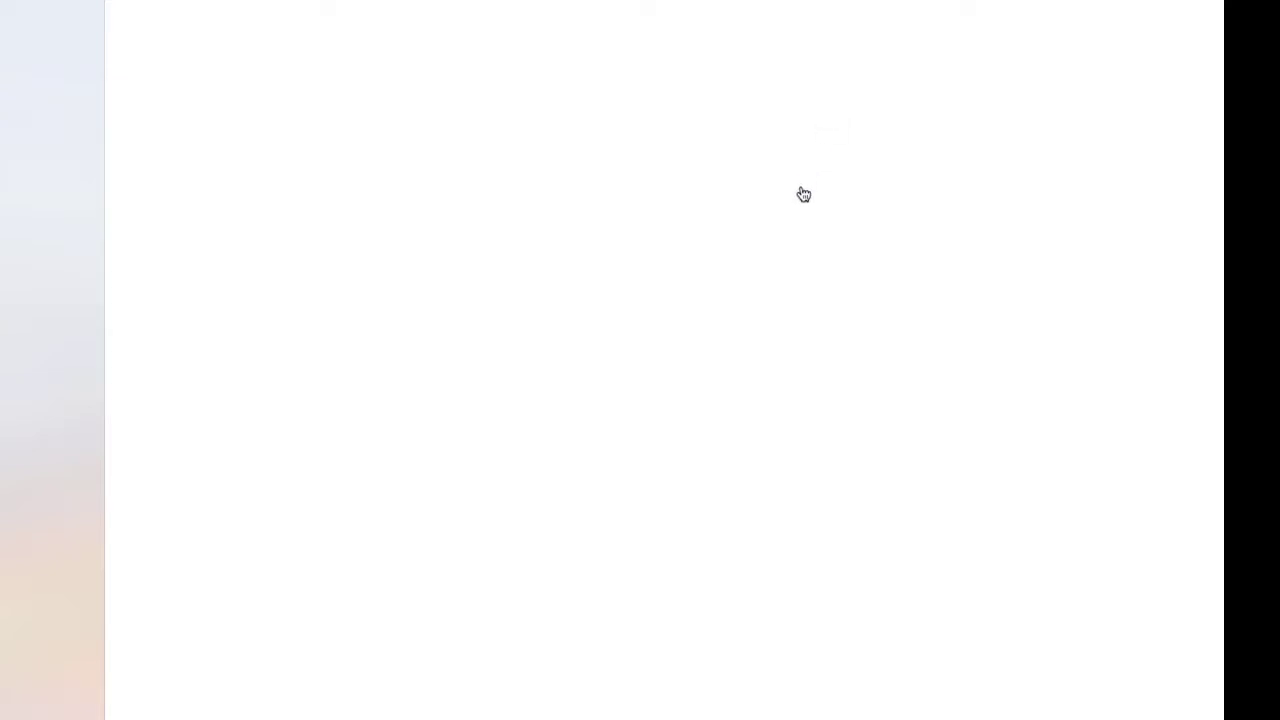
scroll(804, 194, down, 2)
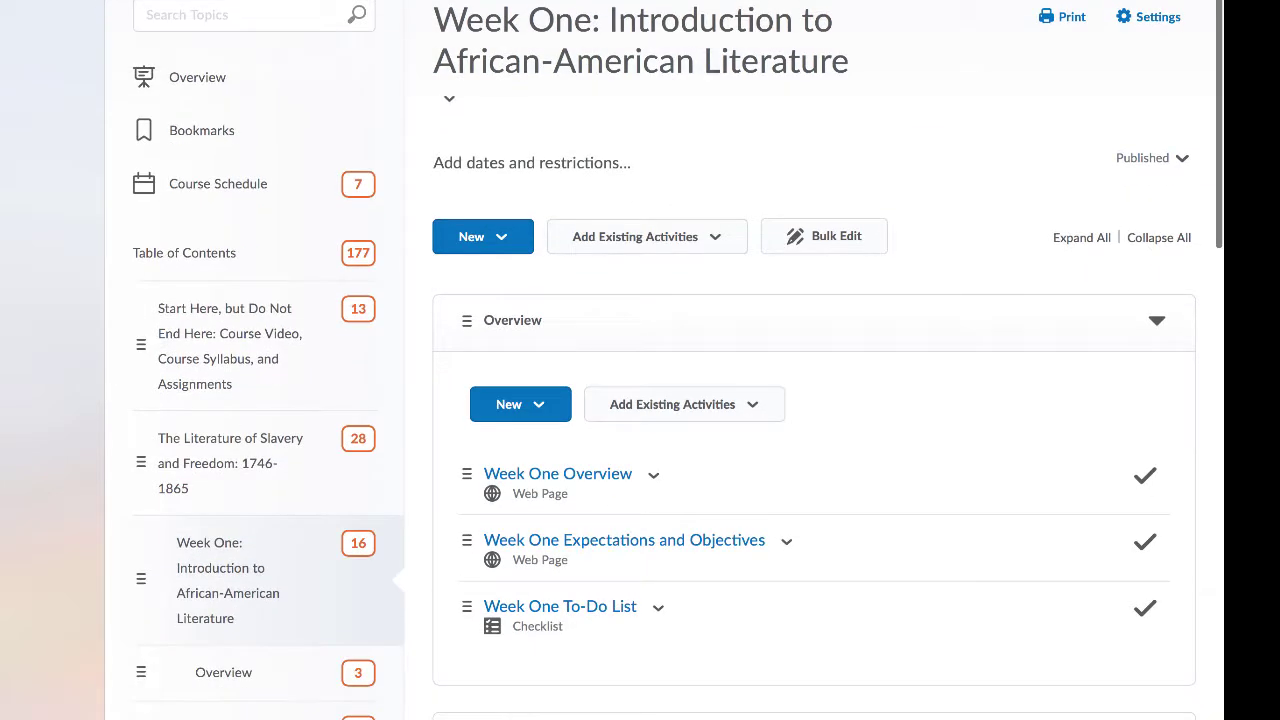
scroll(814, 360, down, 4)
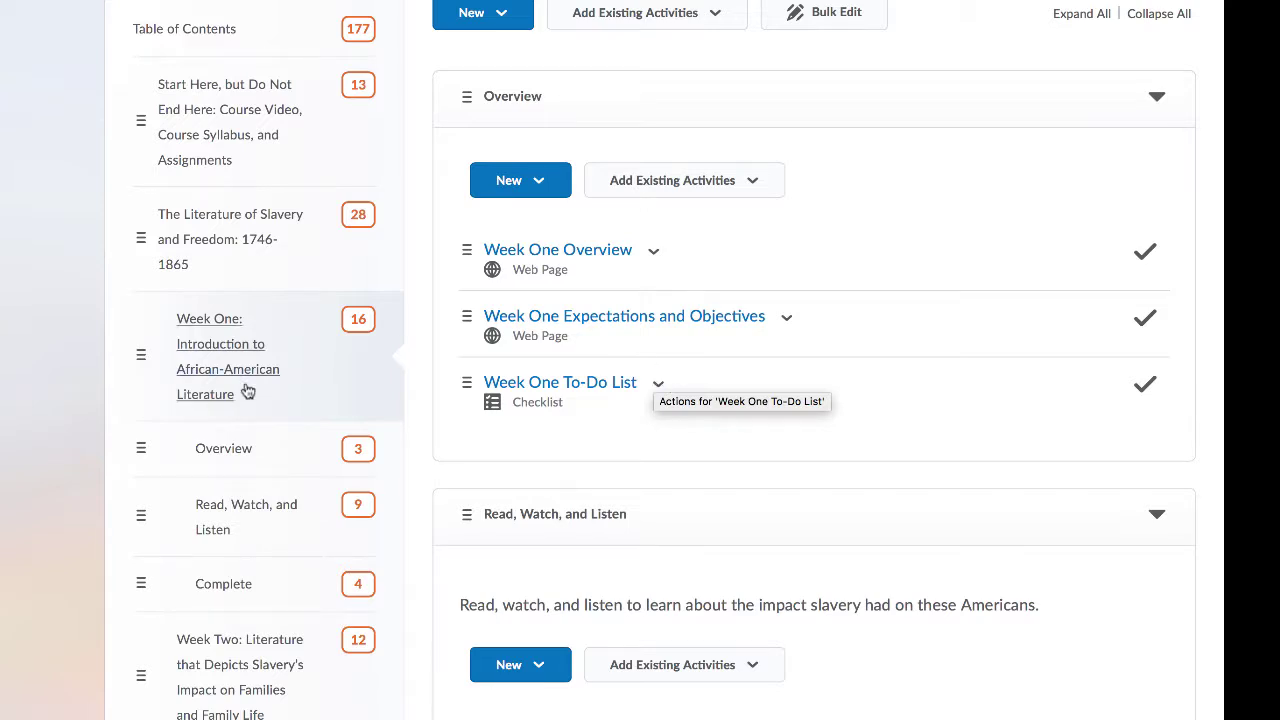
click(226, 516)
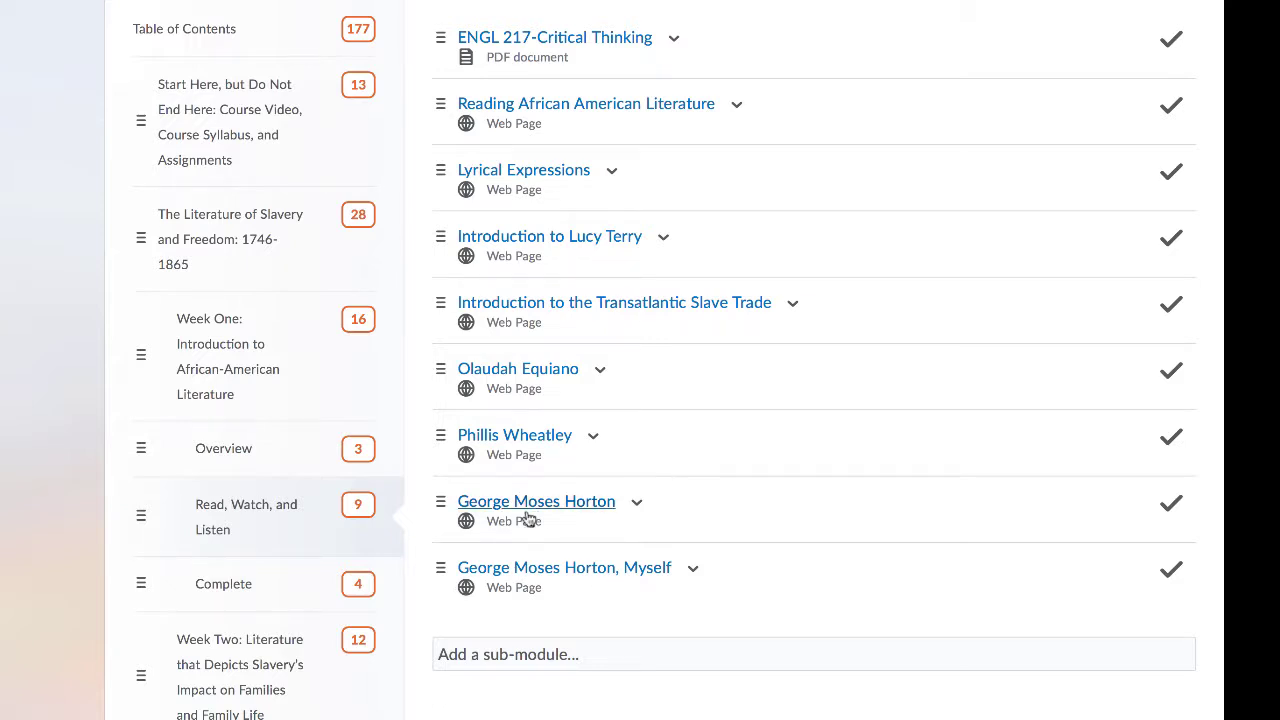
click(236, 586)
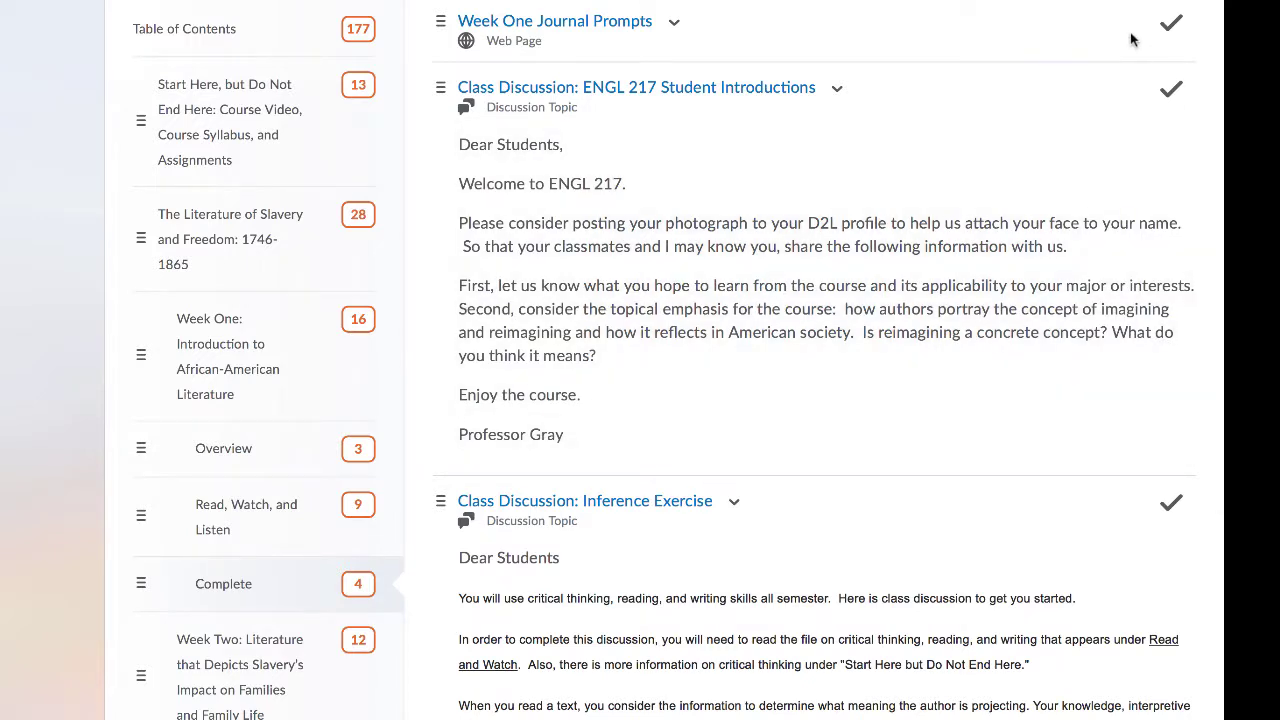
Step: Open the course's Dropbox folders to view the journal submission assignments and their due dates
scroll(1131, 39, up, 3)
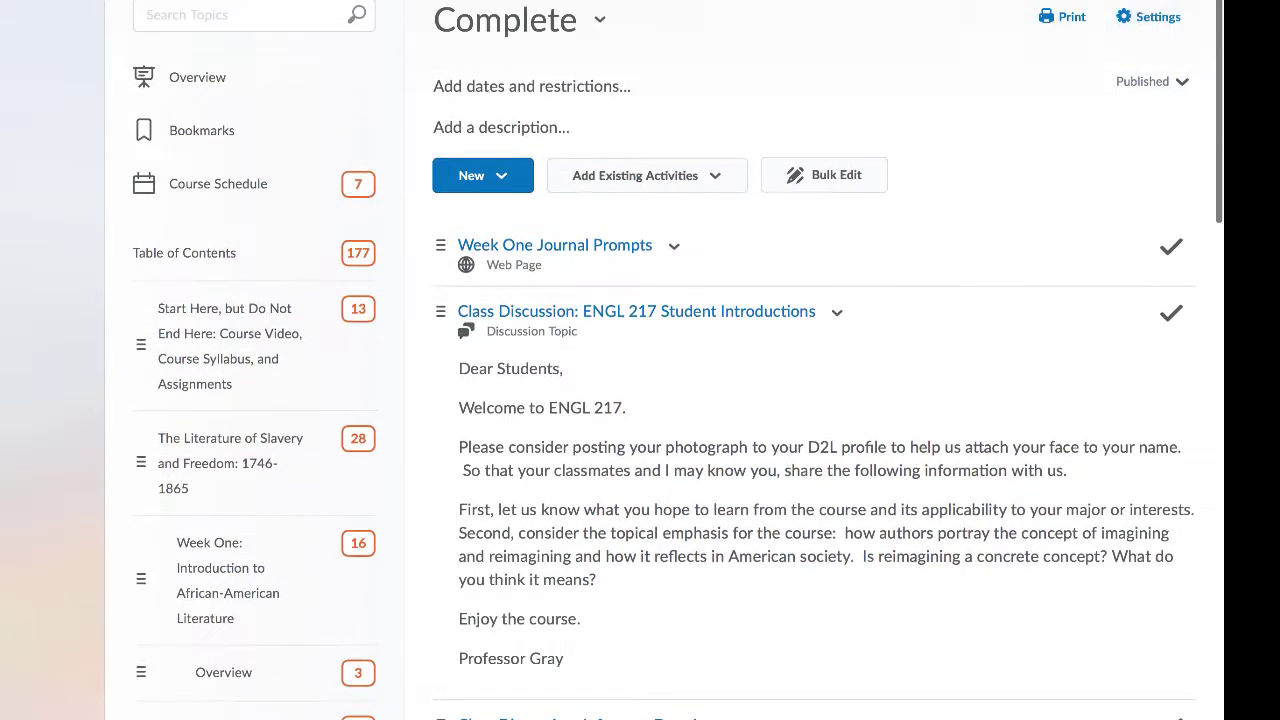
scroll(1070, 8, up, 2)
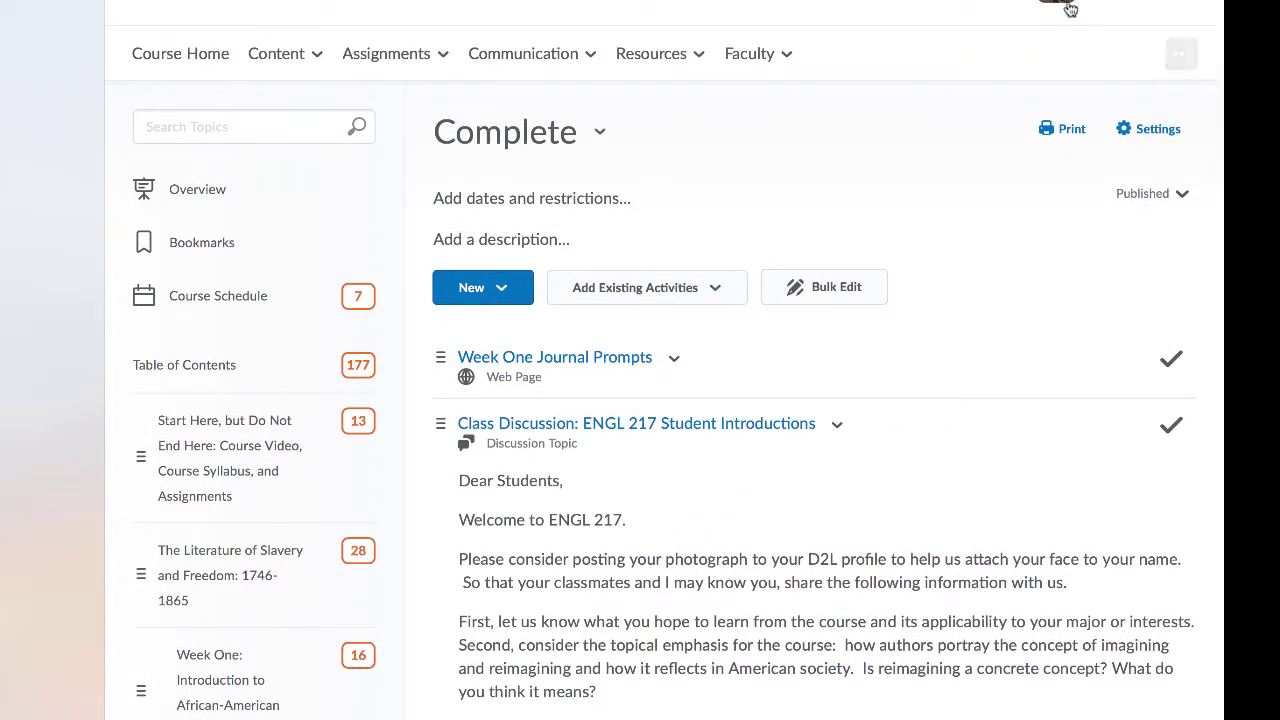
click(412, 58)
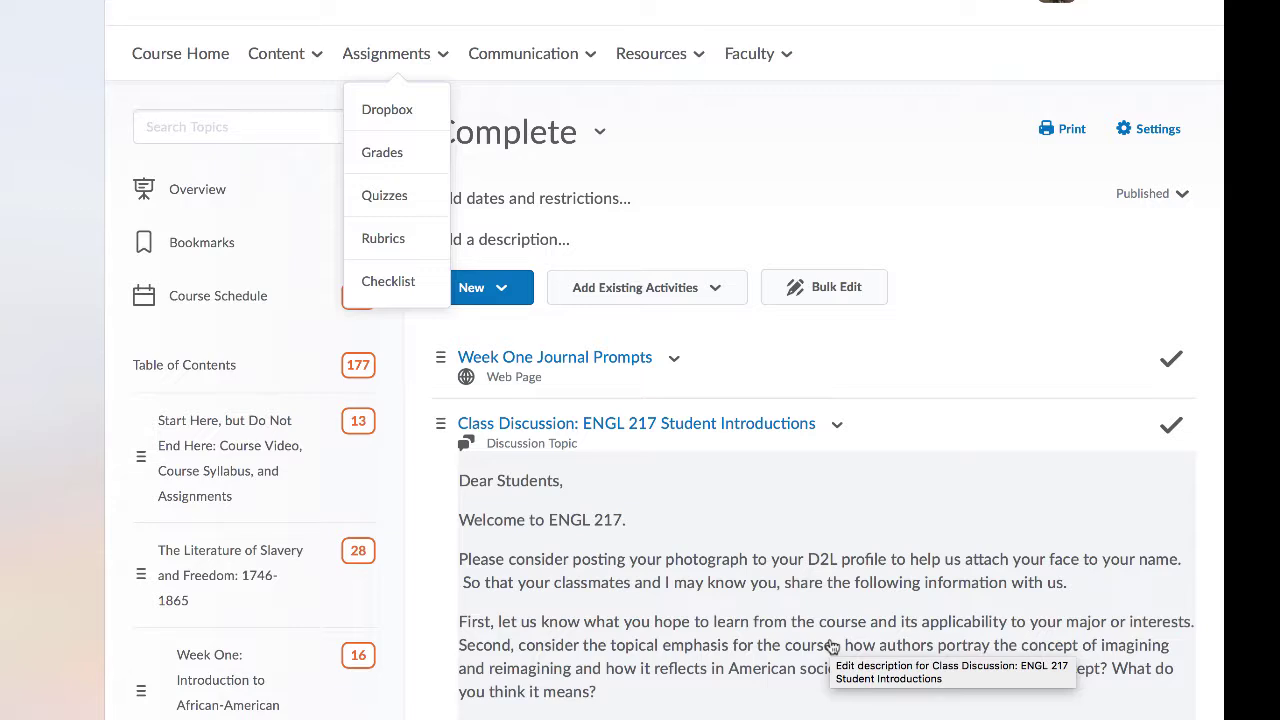
click(388, 116)
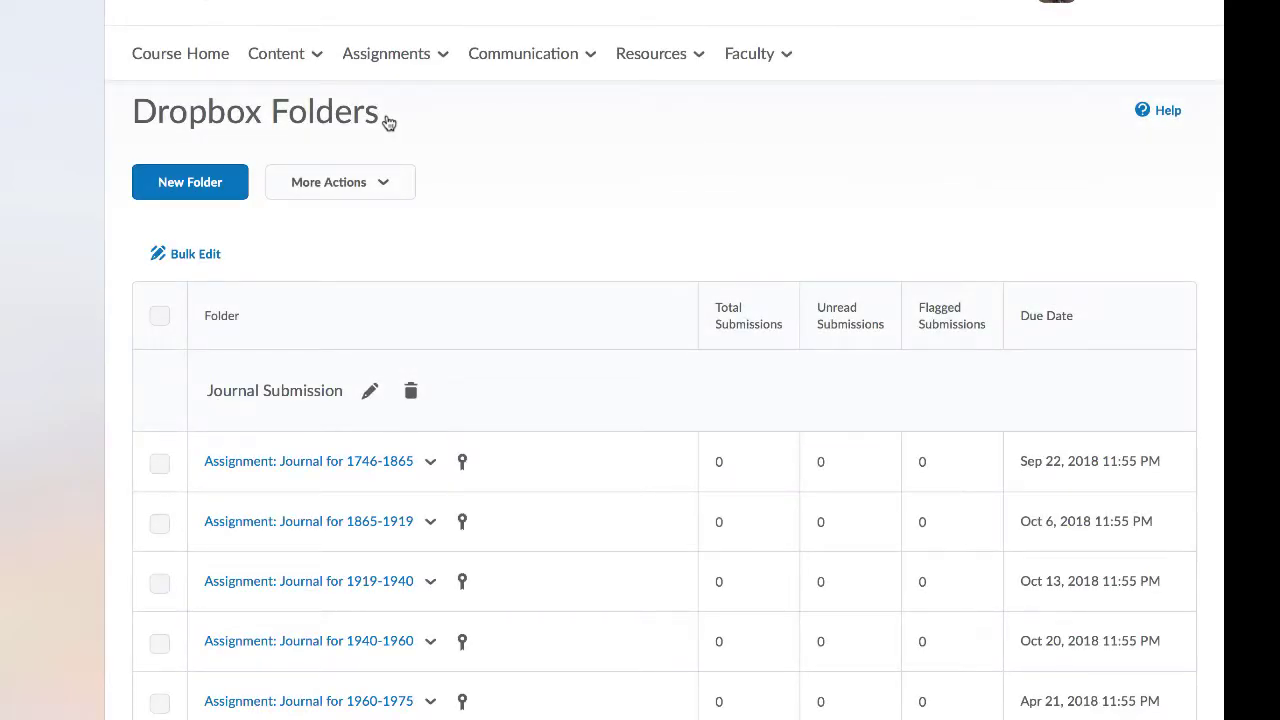
Step: Examine which assignment, communication and resource tools the course offers, staying on the Dropbox Folders page
click(394, 60)
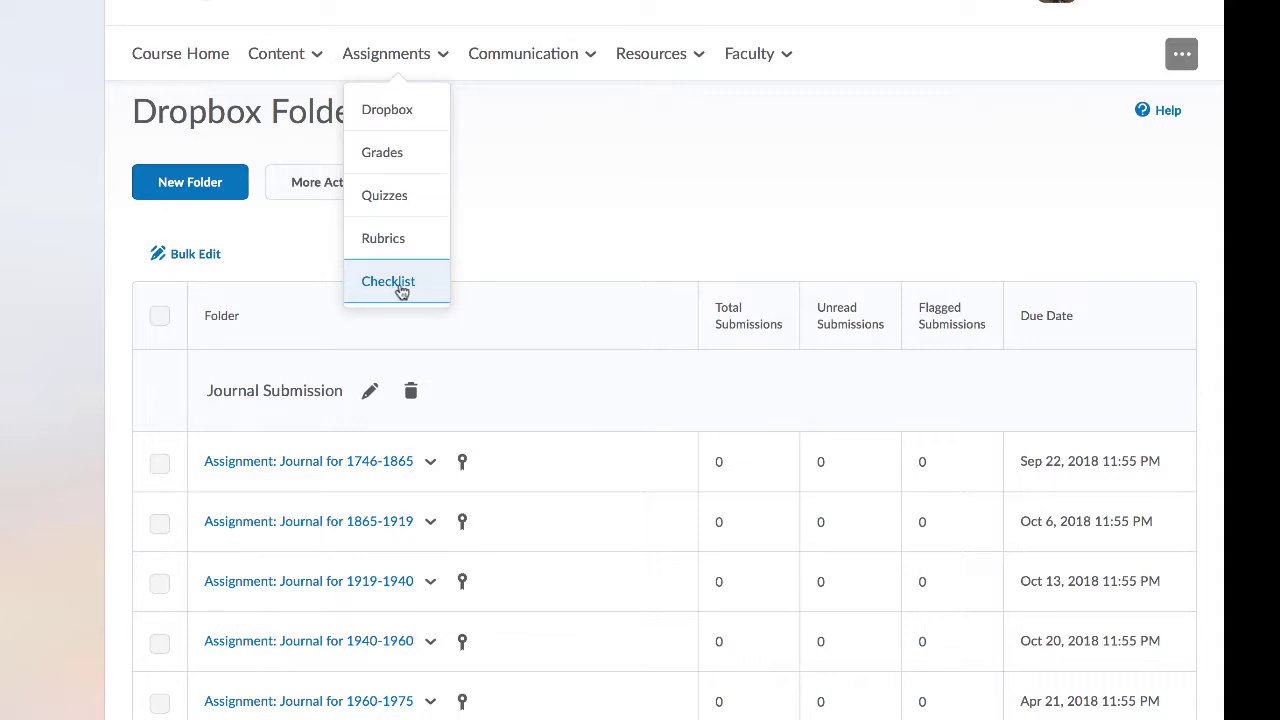
click(538, 55)
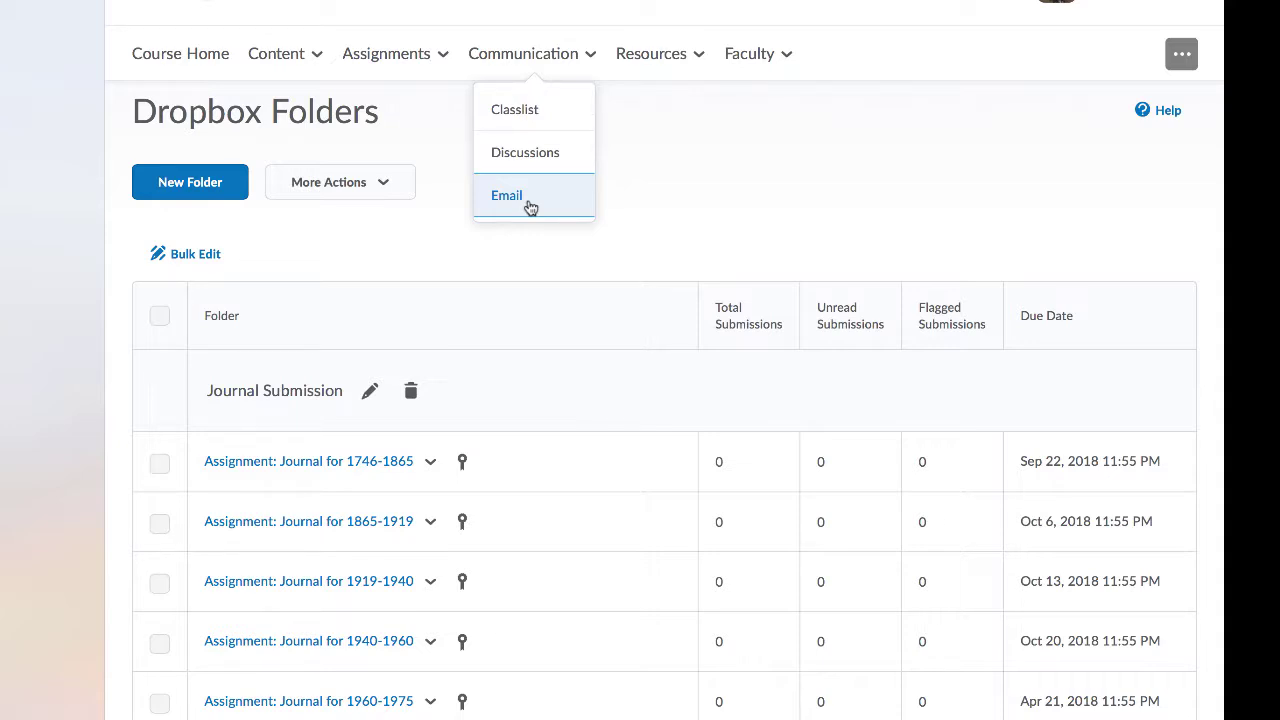
click(660, 62)
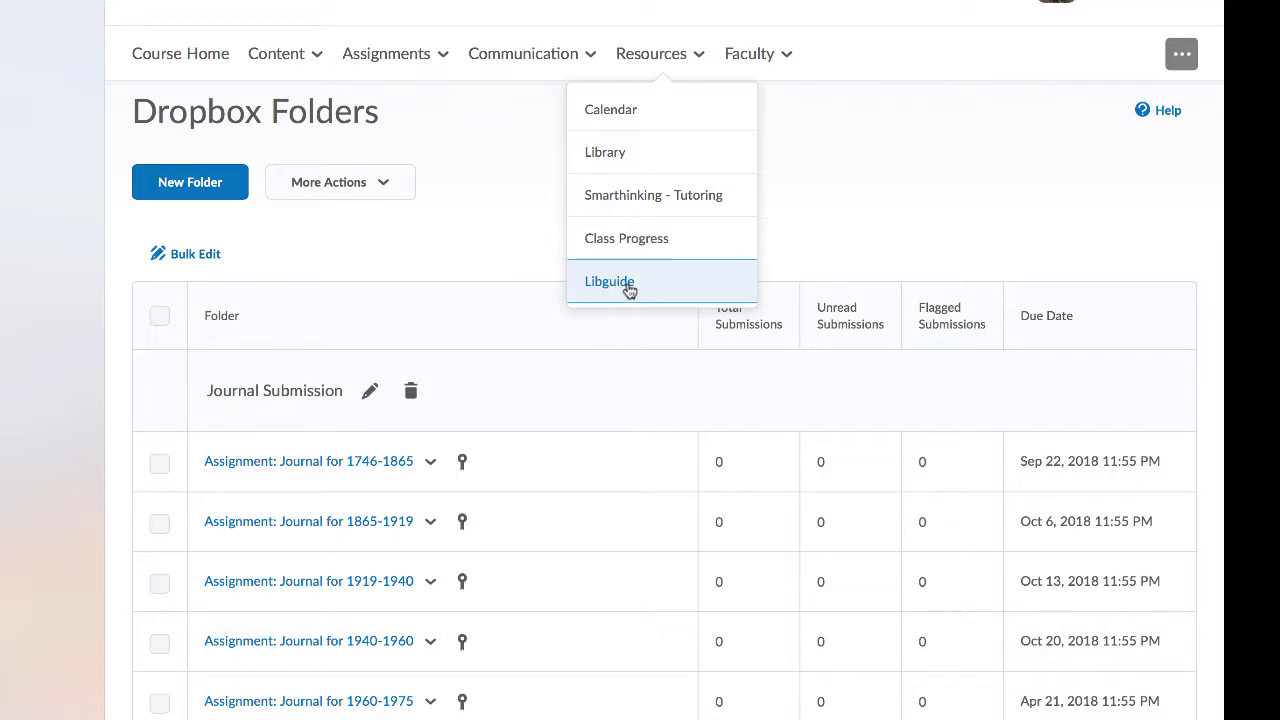
click(886, 194)
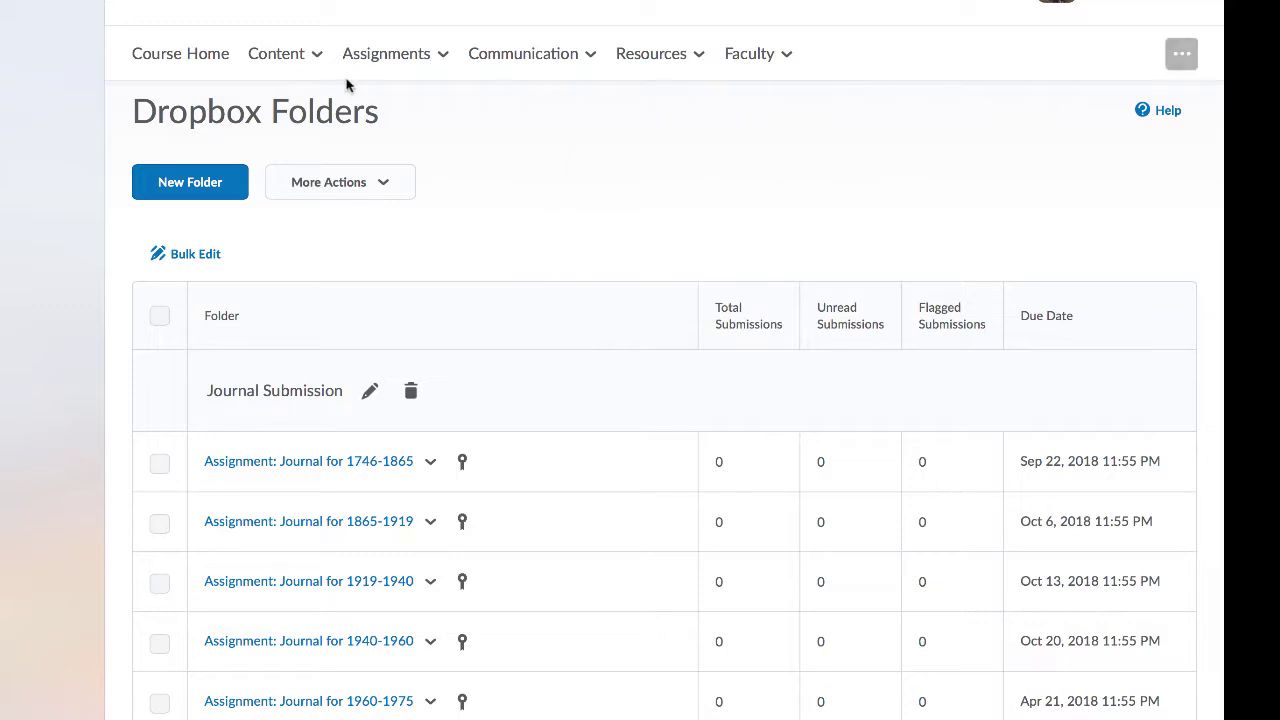